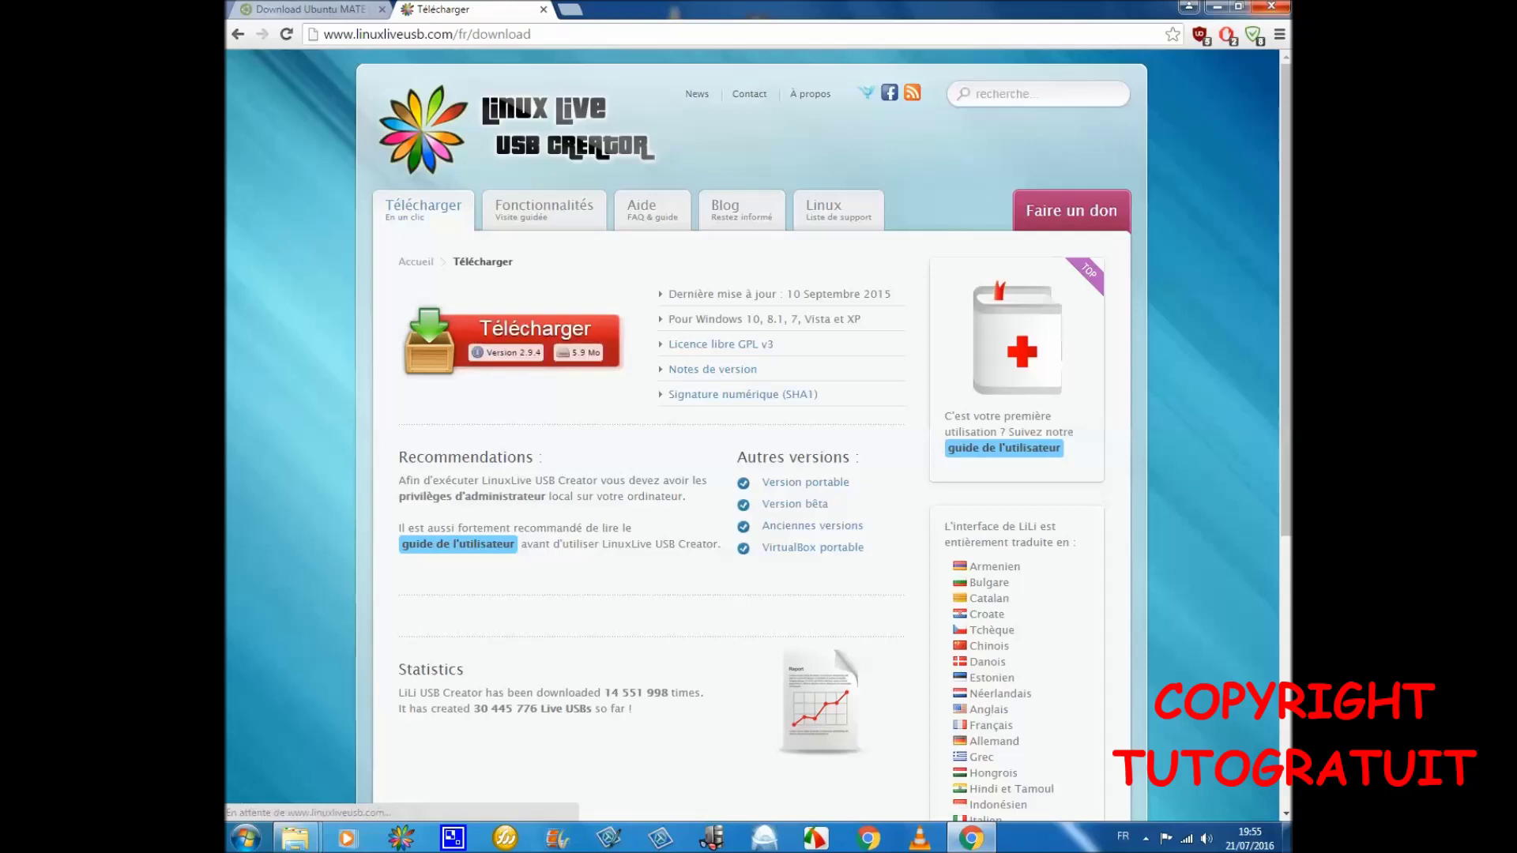
# Step: Decline the LiLi 2.9.4 update and select the E: LPSEN FAT32 7.3 Go key as the target USB drive
pyautogui.click(1217, 7)
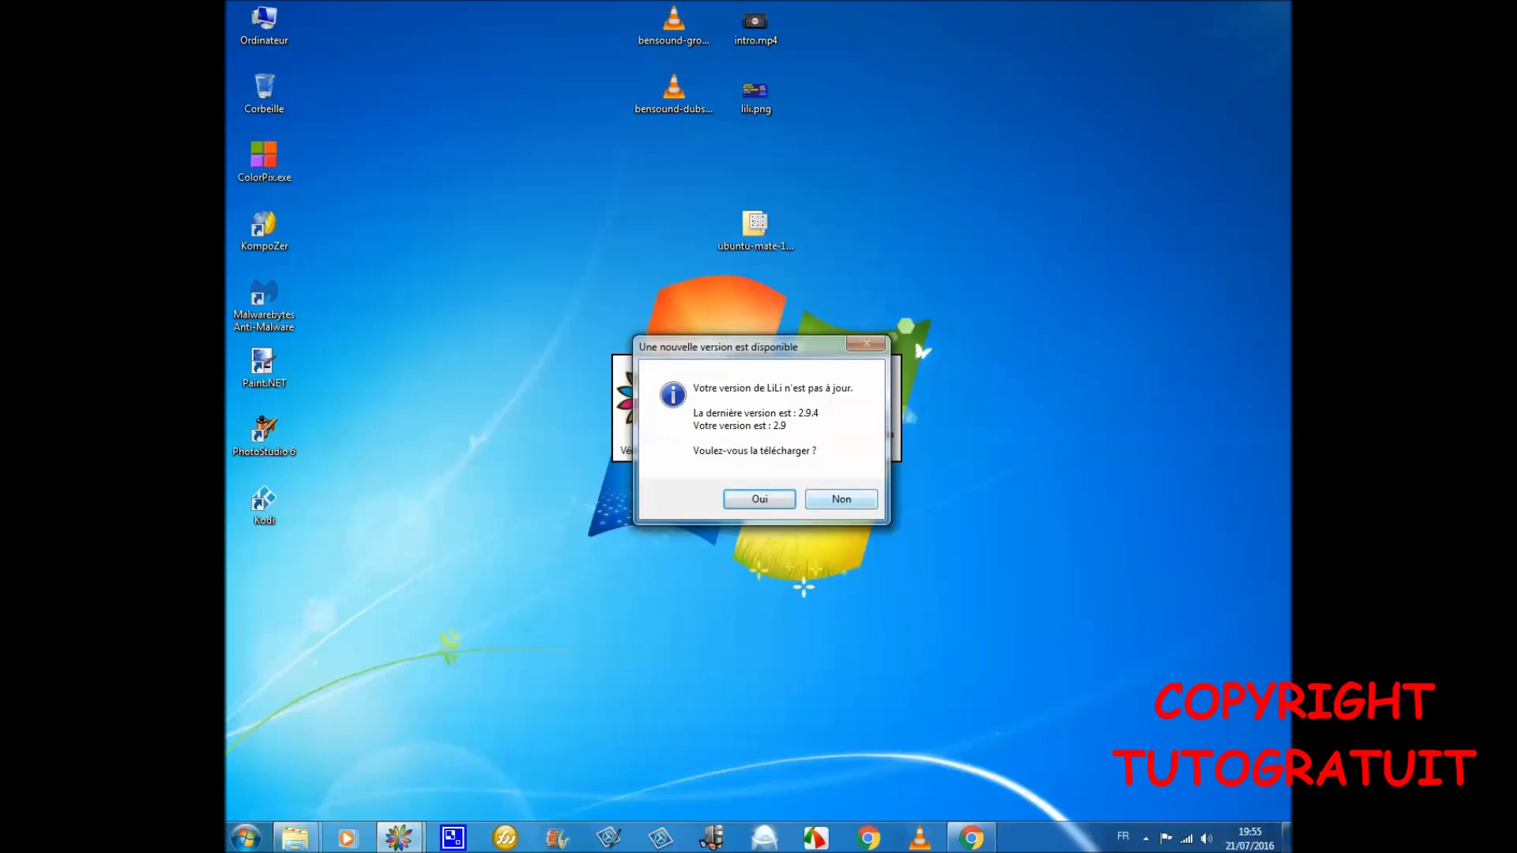
pyautogui.click(841, 500)
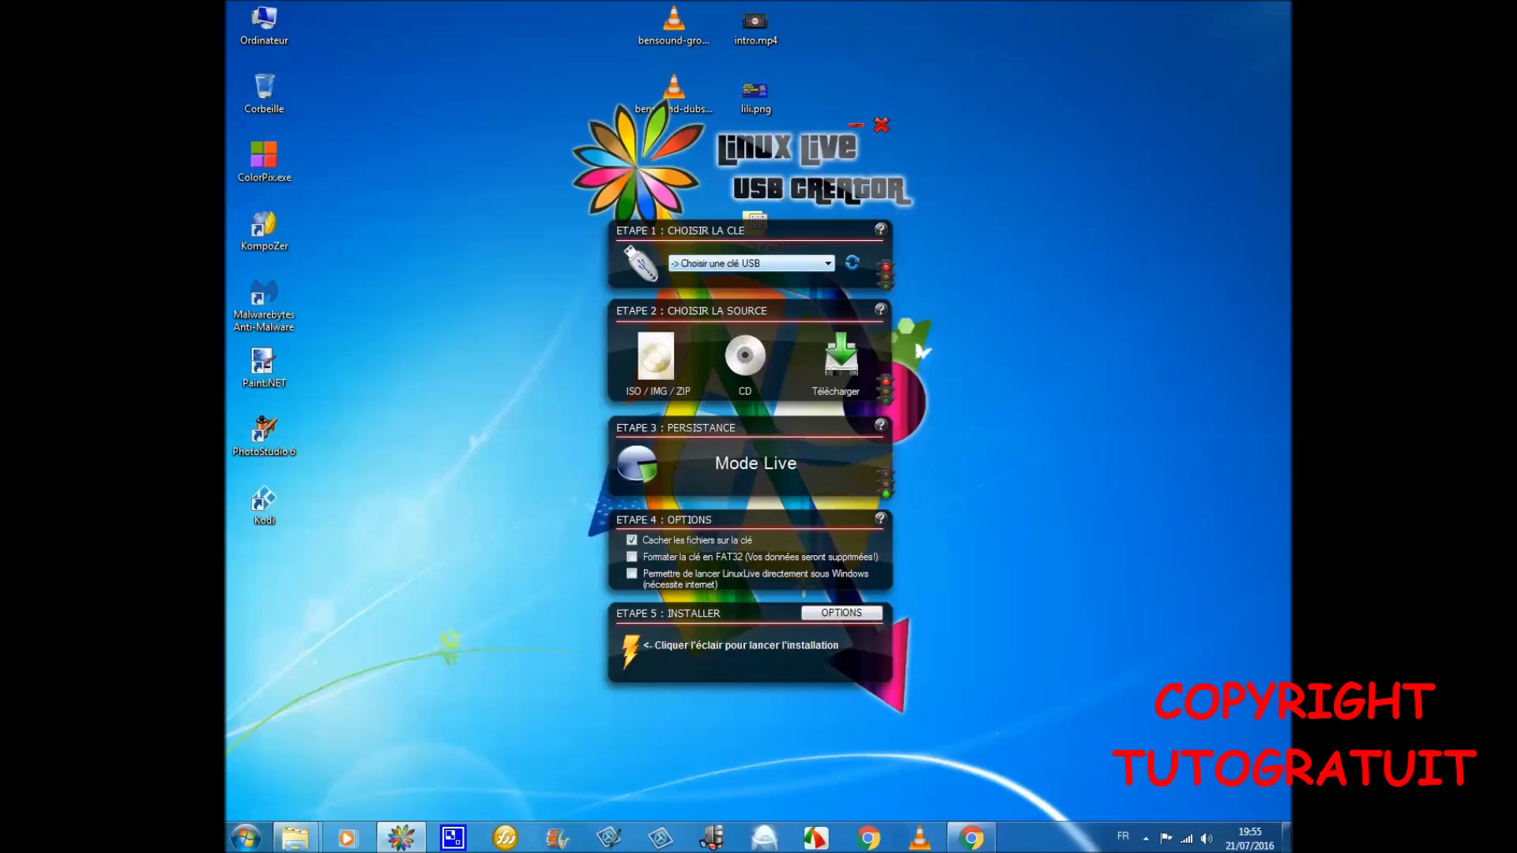
pyautogui.click(827, 264)
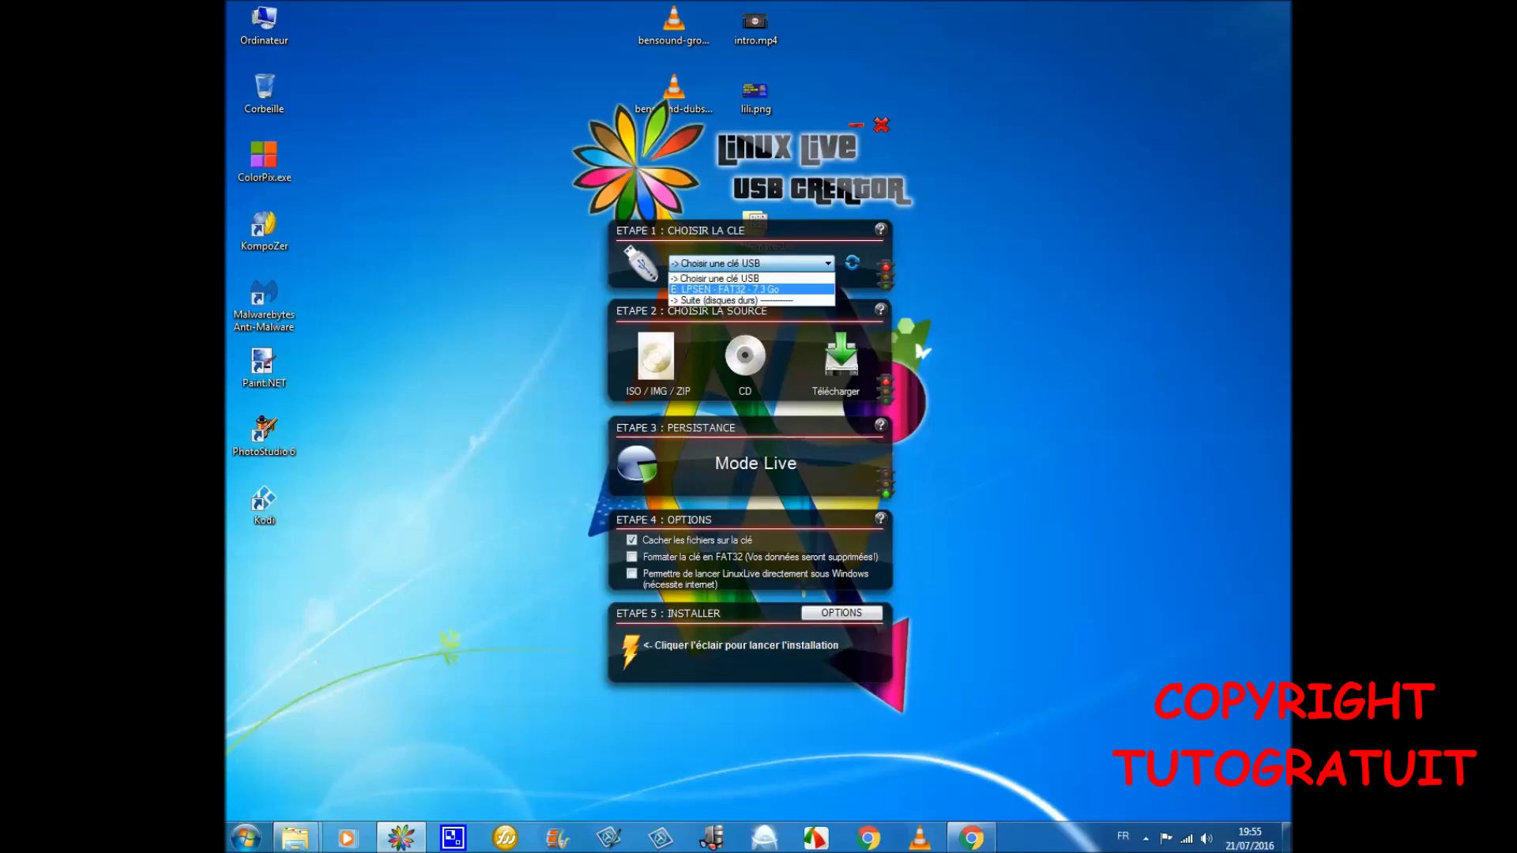
pyautogui.press('Return')
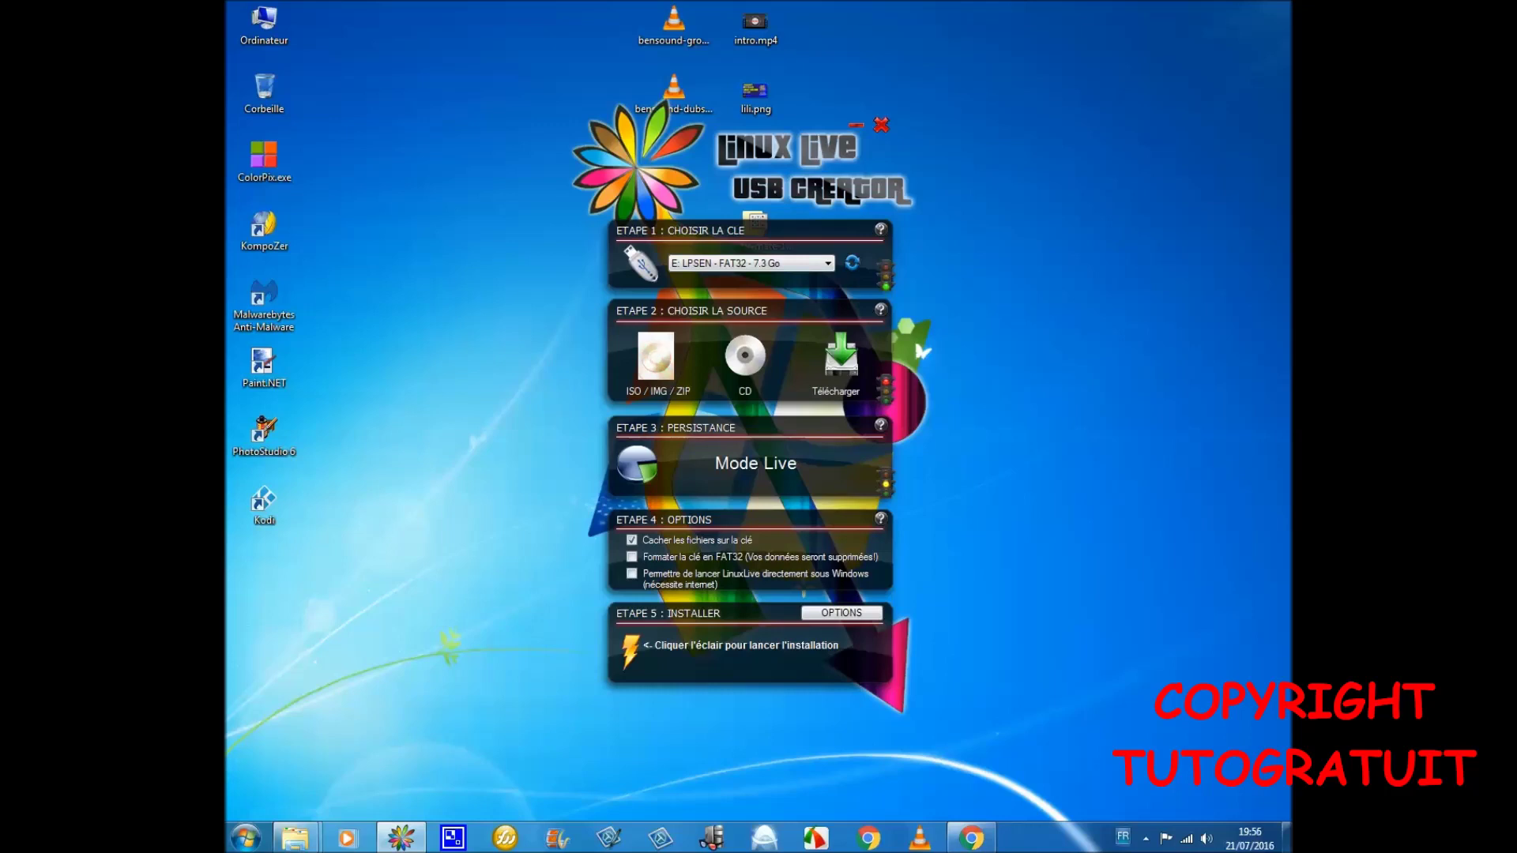
# Step: Switch to Chrome, reload the Ubuntu MATE download page and choose the Ubuntu MATE 16.04 LTS release
pyautogui.click(973, 838)
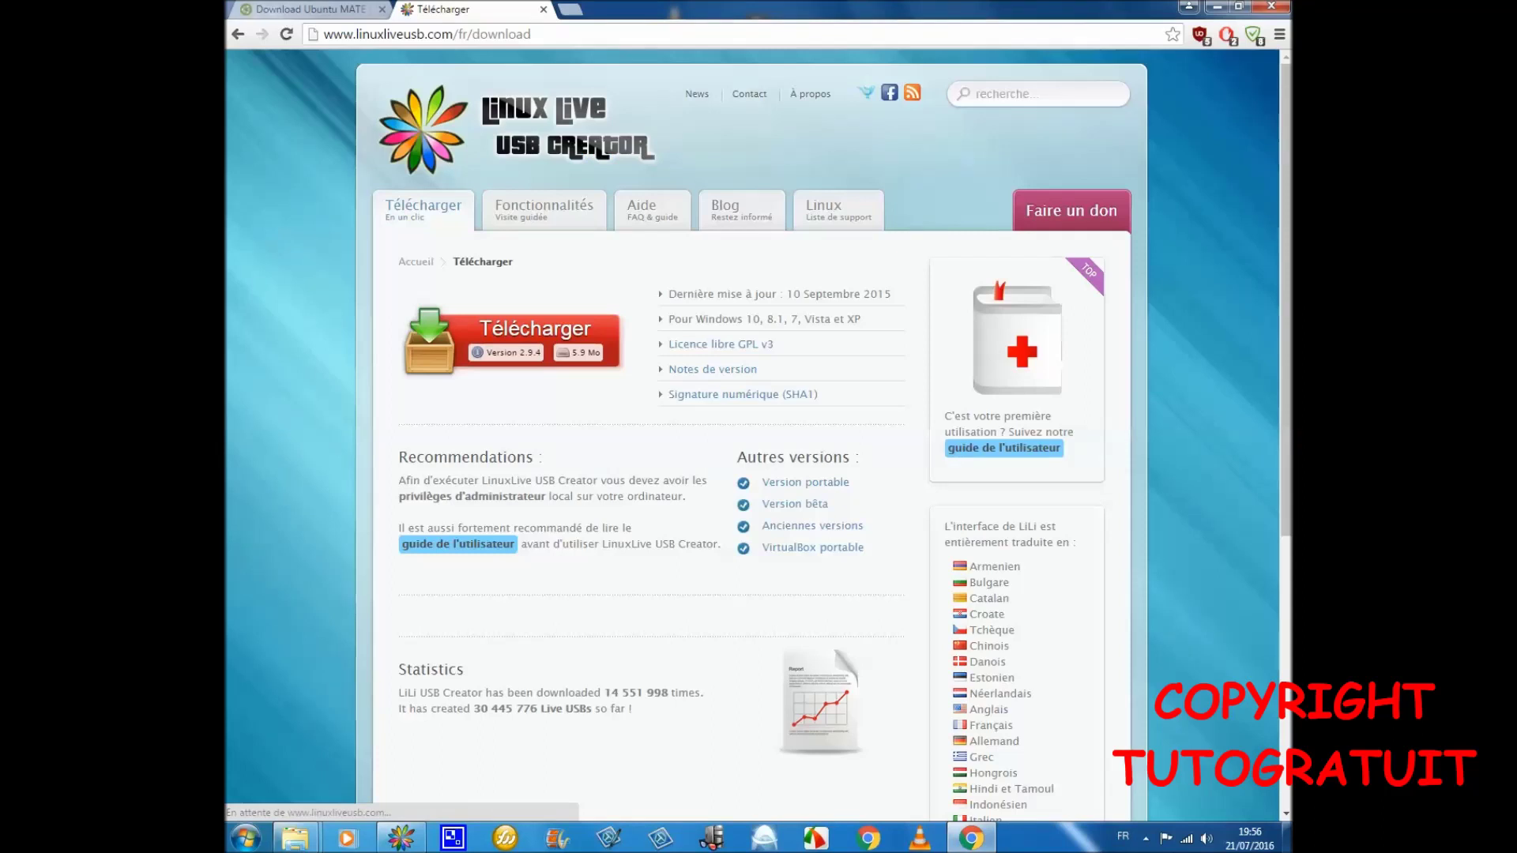
pyautogui.click(311, 9)
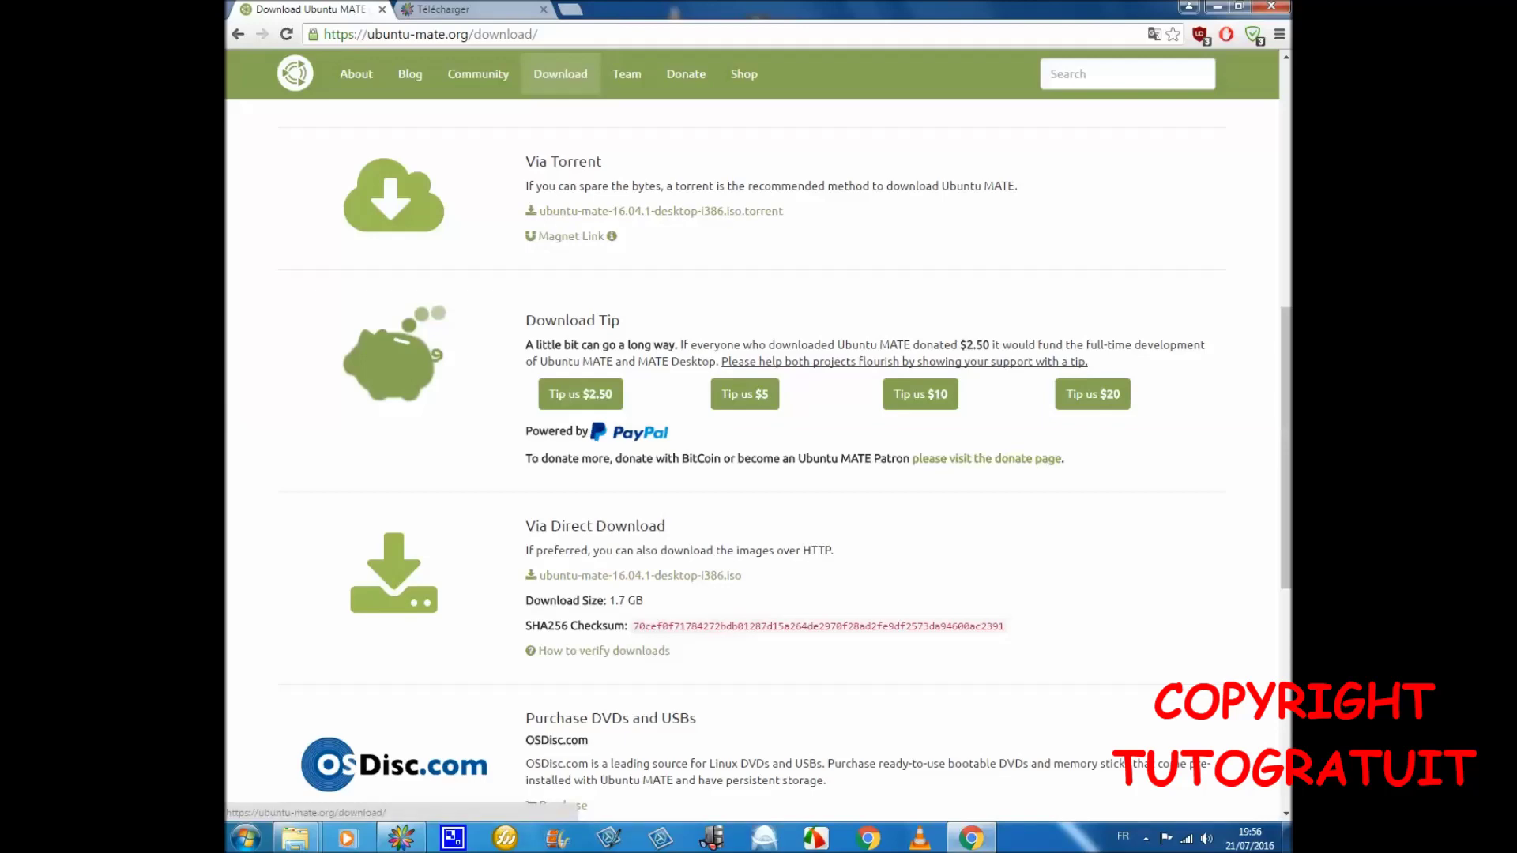
pyautogui.scroll(8, 753, 435)
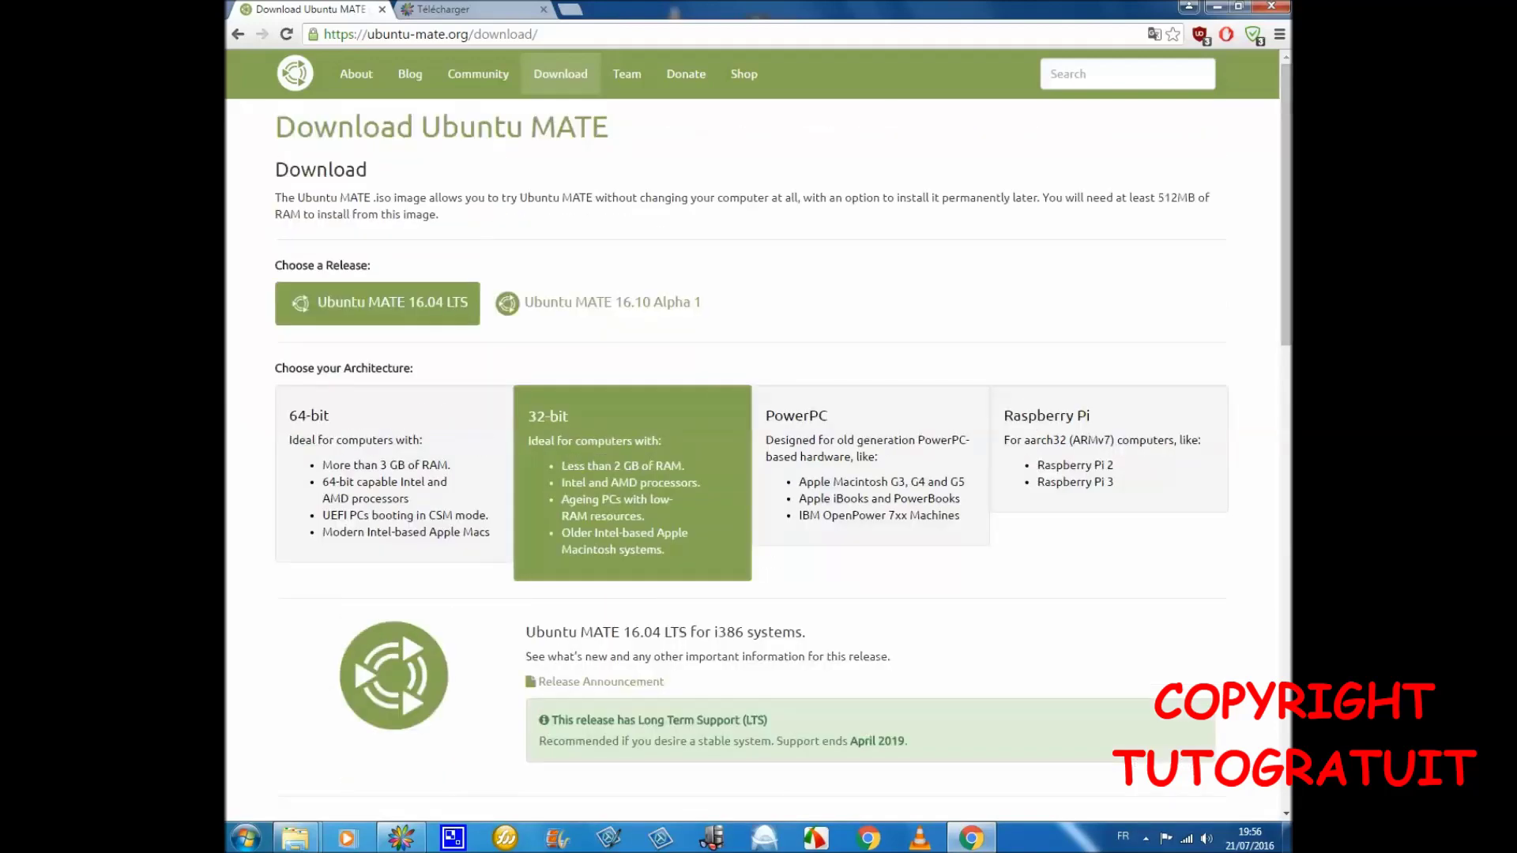
pyautogui.click(287, 34)
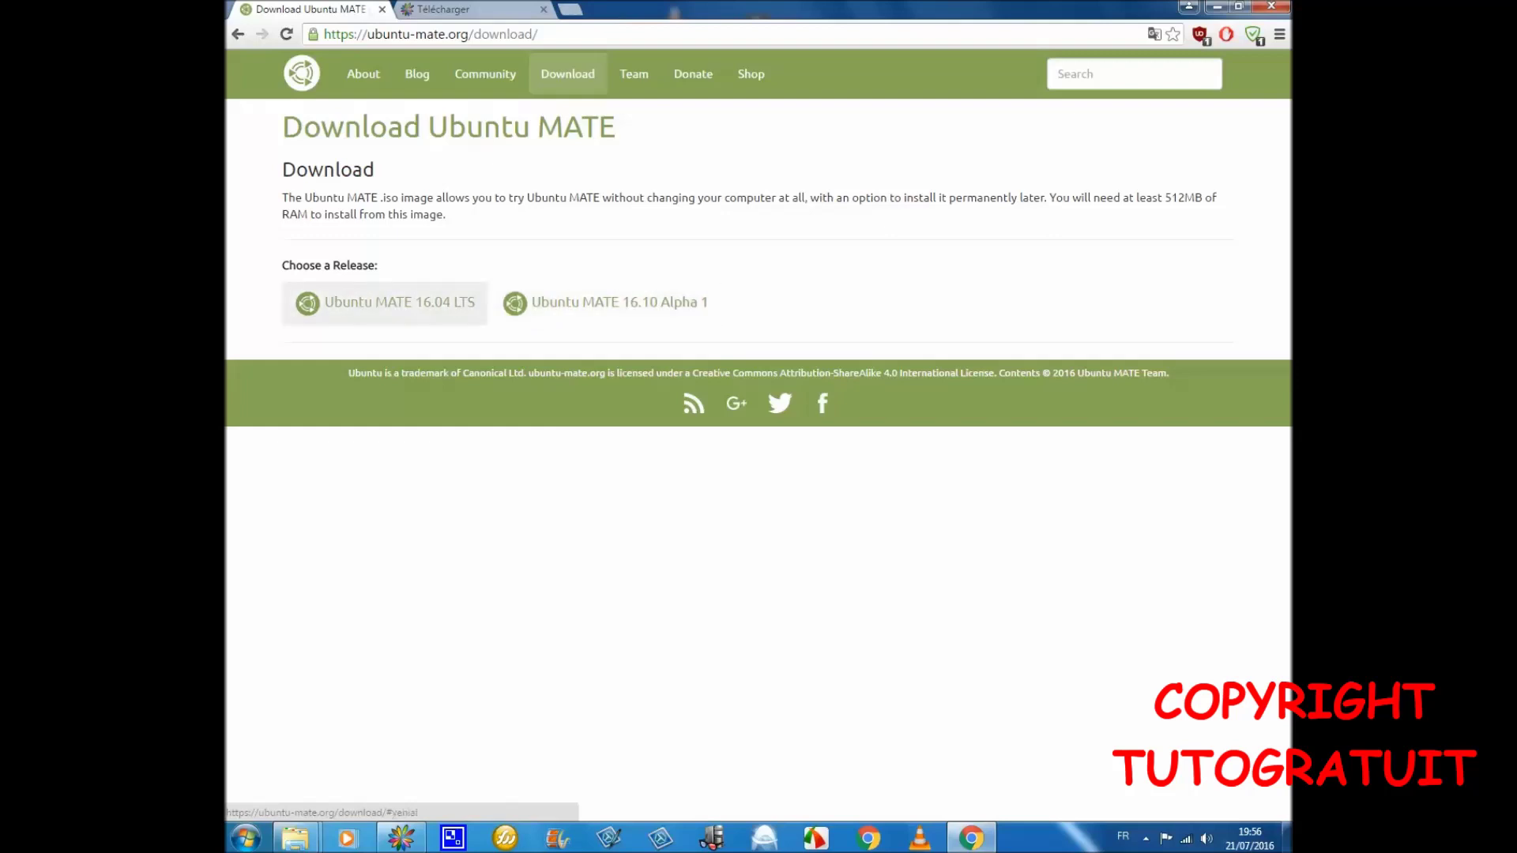
pyautogui.click(386, 302)
# Step: Copy the Ubuntu MATE download page address and load it in a new tab
pyautogui.click(442, 34)
pyautogui.hotkey('ctrl', 'c')
pyautogui.rightClick(443, 34)
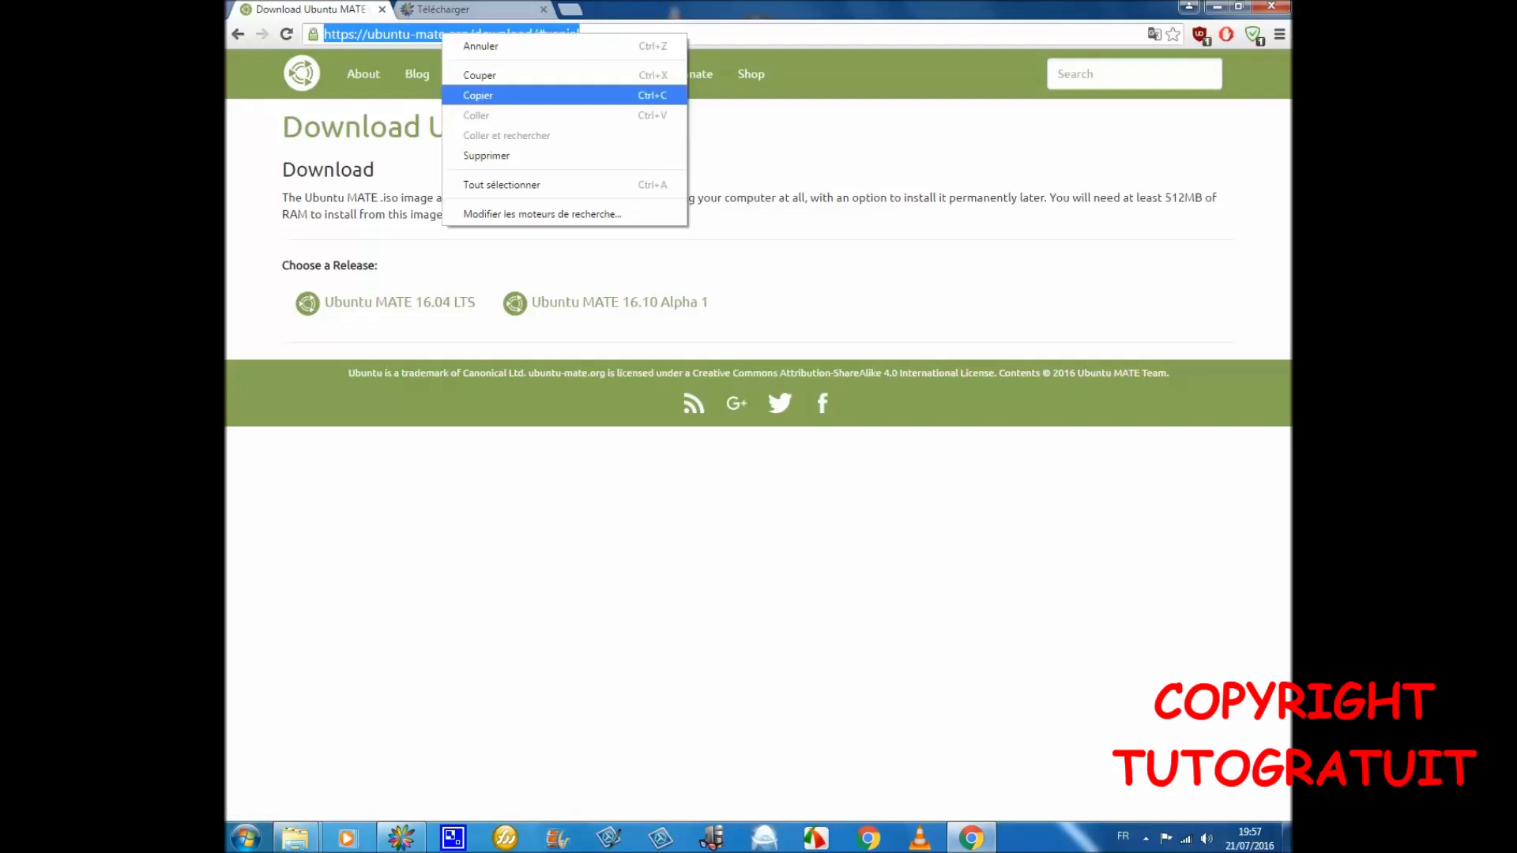
pyautogui.click(478, 94)
pyautogui.click(570, 8)
pyautogui.rightClick(569, 34)
pyautogui.click(602, 115)
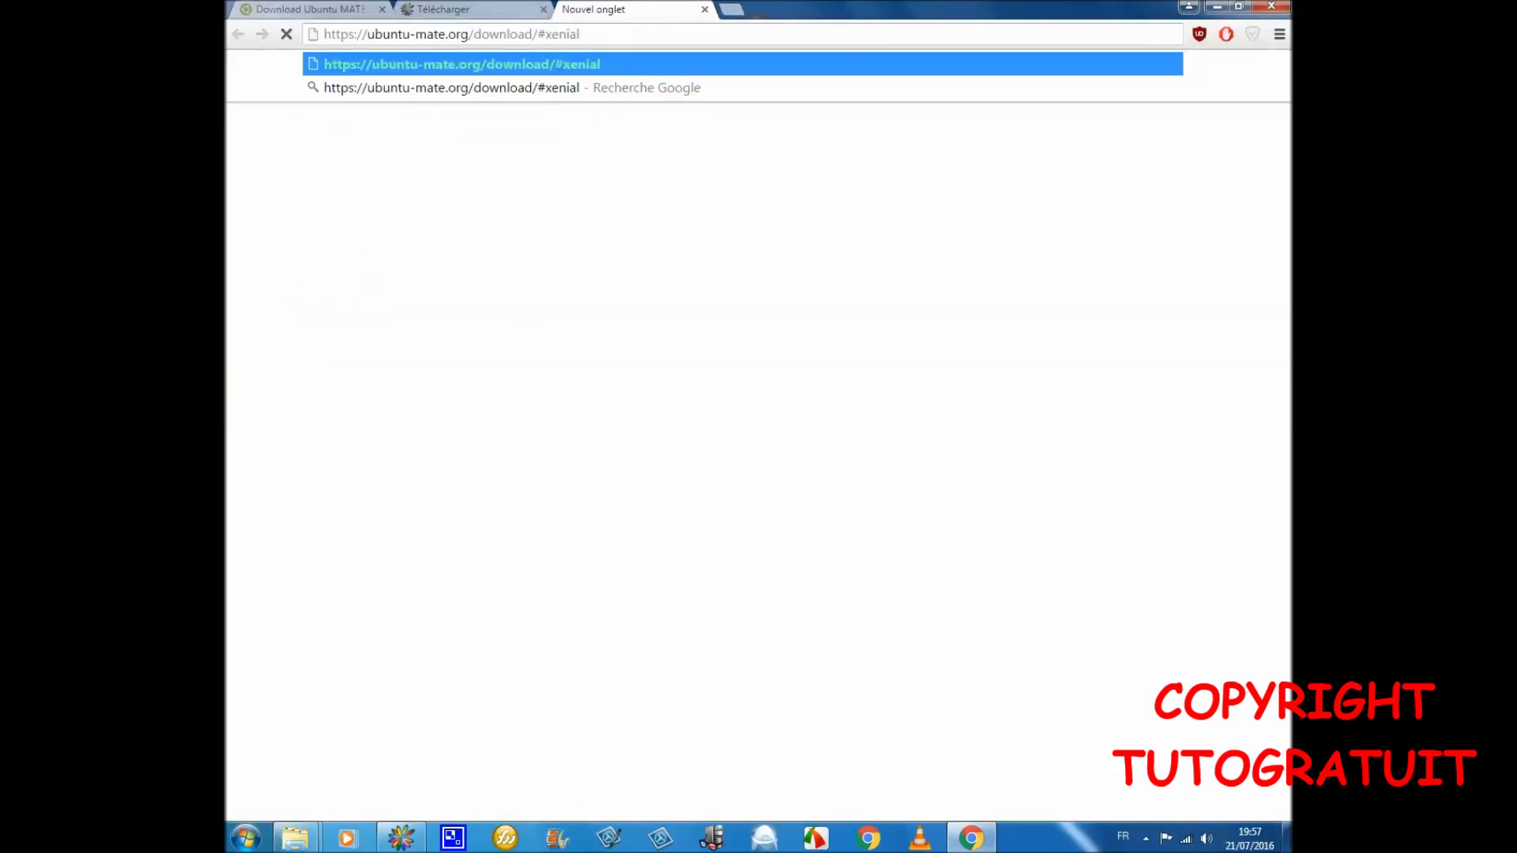
pyautogui.press('Return')
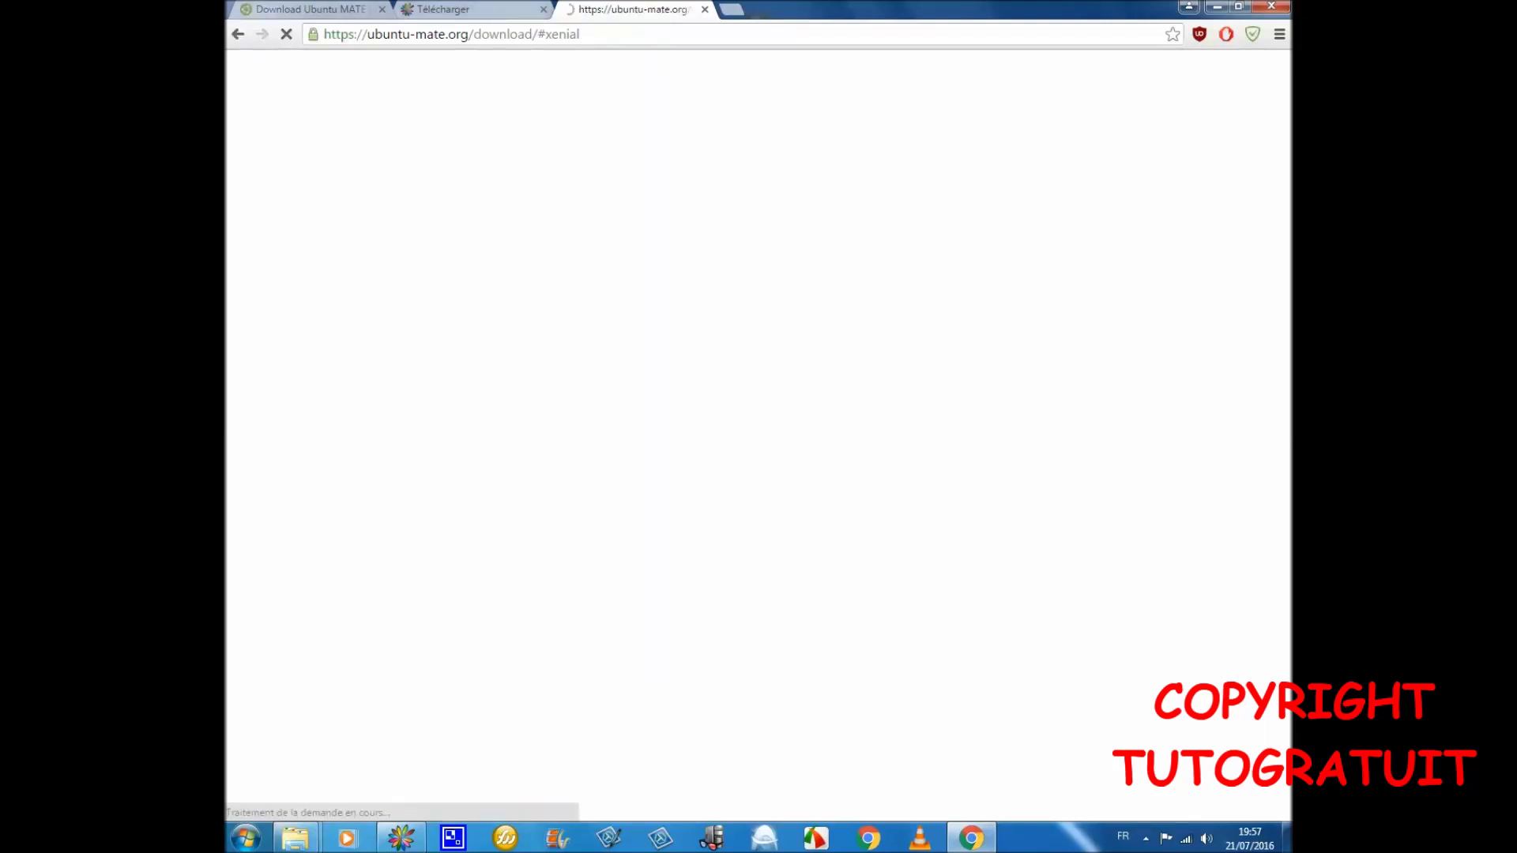
# Step: Close the LinuxLive USB Creator download tab and choose Ubuntu MATE 16.04 LTS again in the original Ubuntu MATE tab
pyautogui.hotkey('ctrl', 'shift', 'Tab')
pyautogui.hotkey('ctrl', 'w')
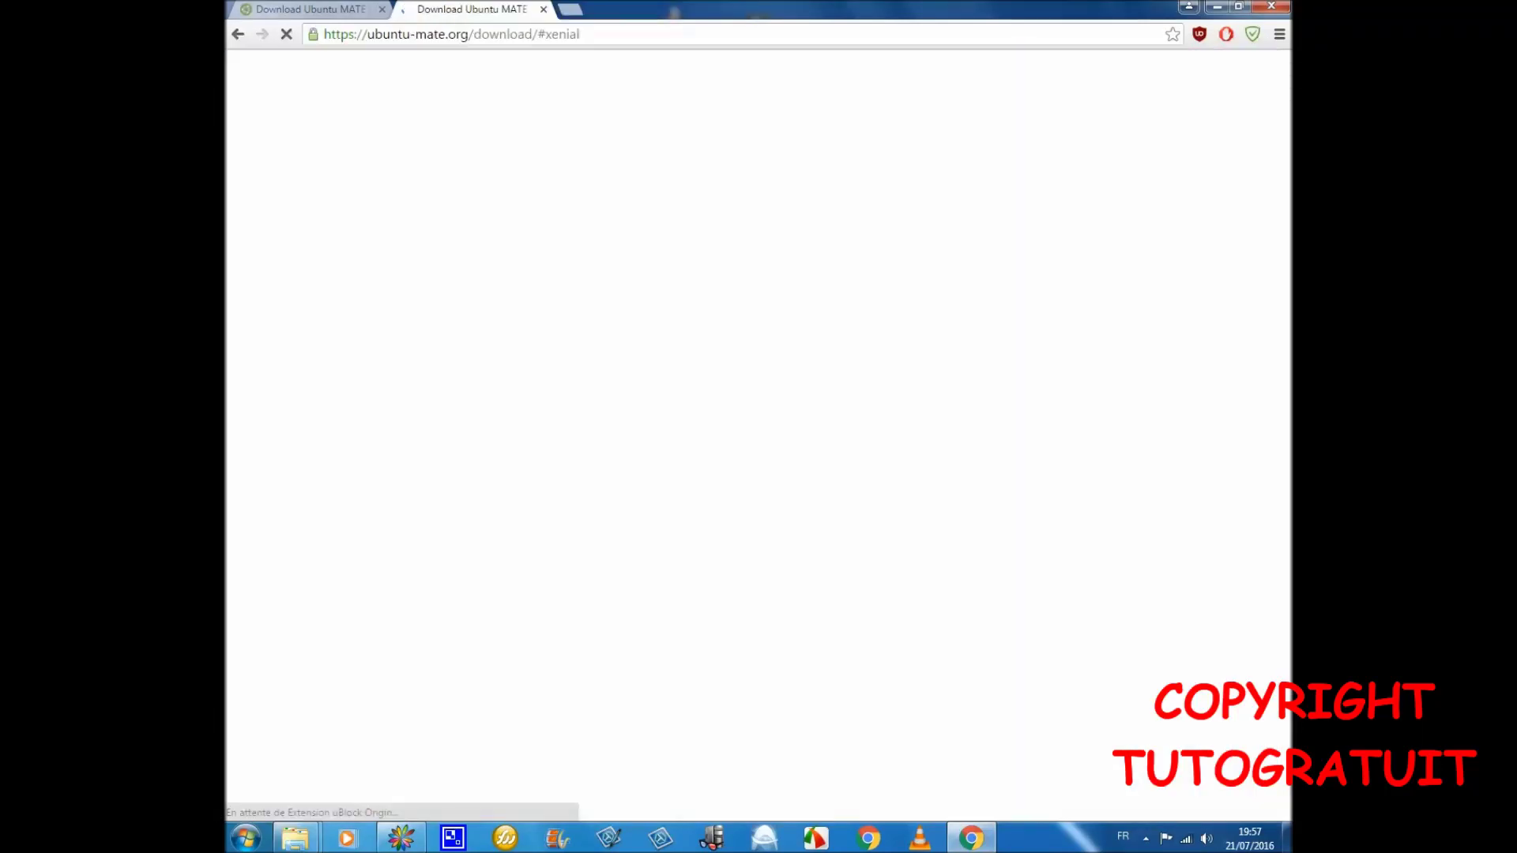
pyautogui.hotkey('ctrl', 'shift', 'Tab')
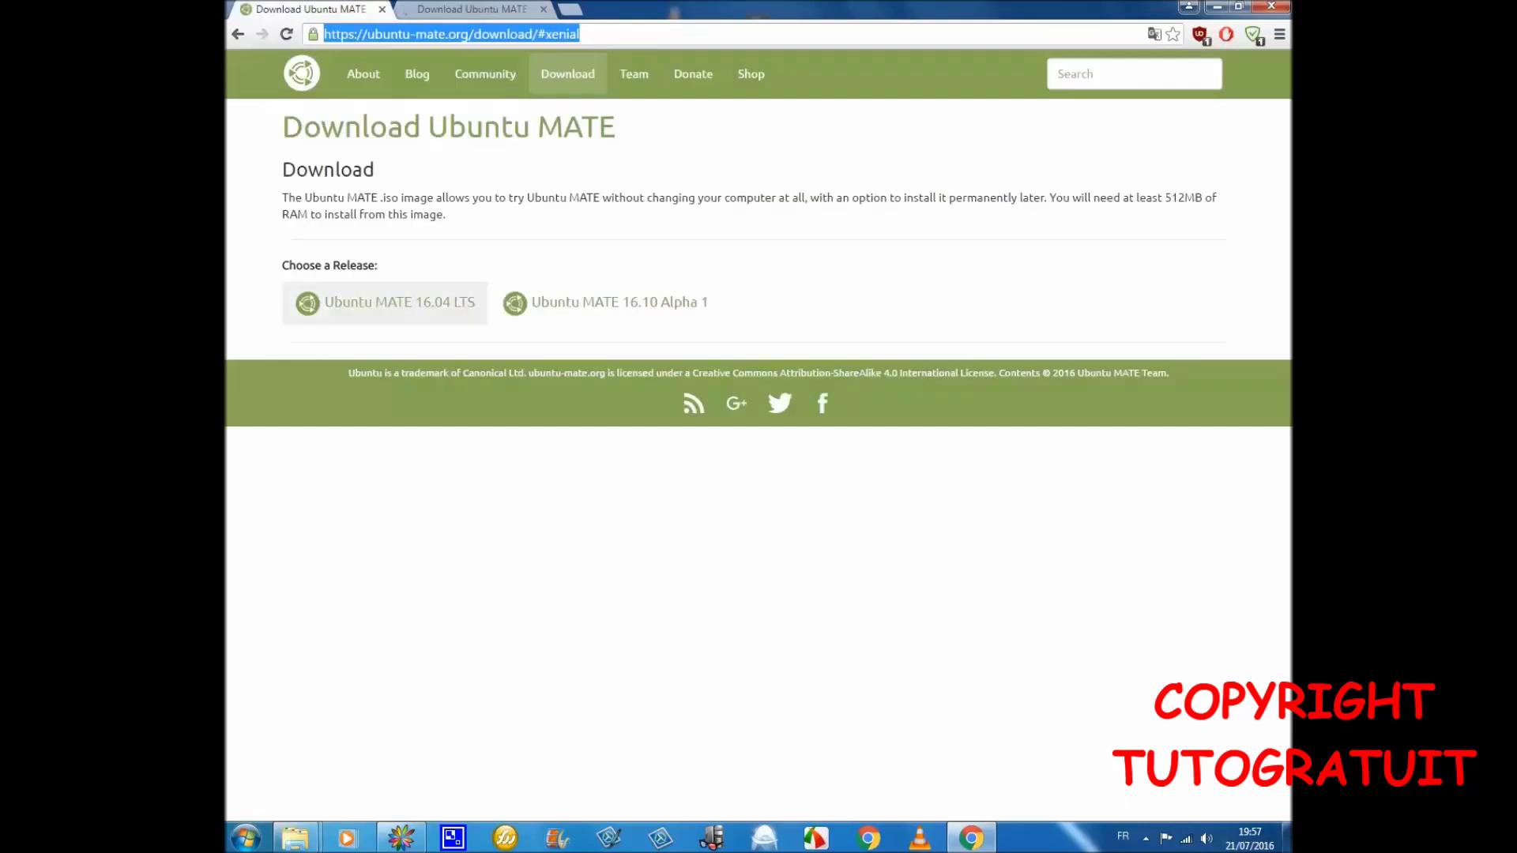
pyautogui.click(385, 303)
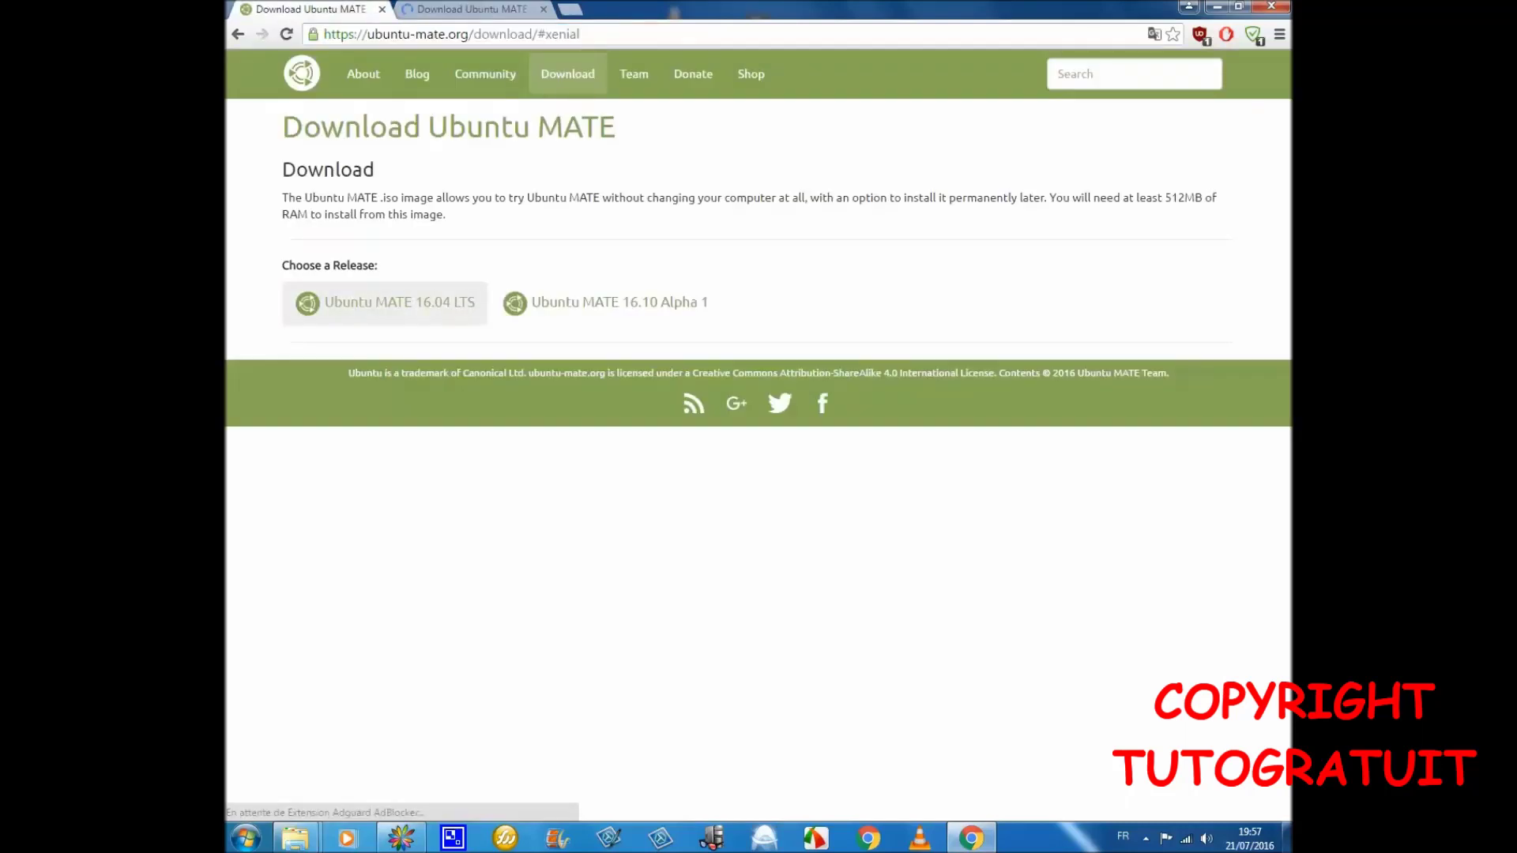
# Step: Try choosing Ubuntu MATE 16.04 LTS in the duplicate download tab, and close that tab
pyautogui.hotkey('ctrl', 'Tab')
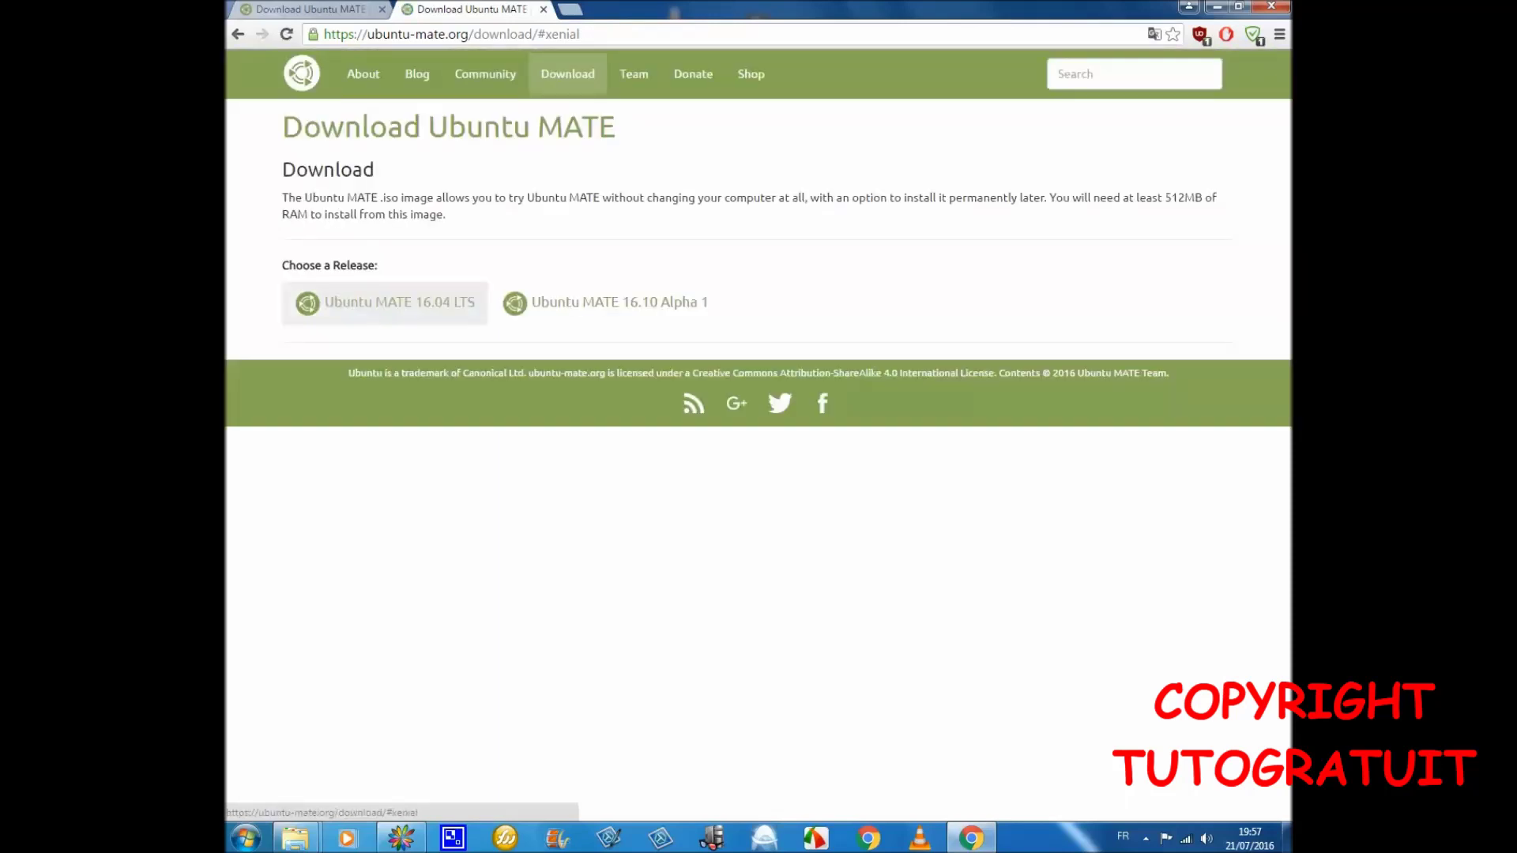
pyautogui.click(384, 304)
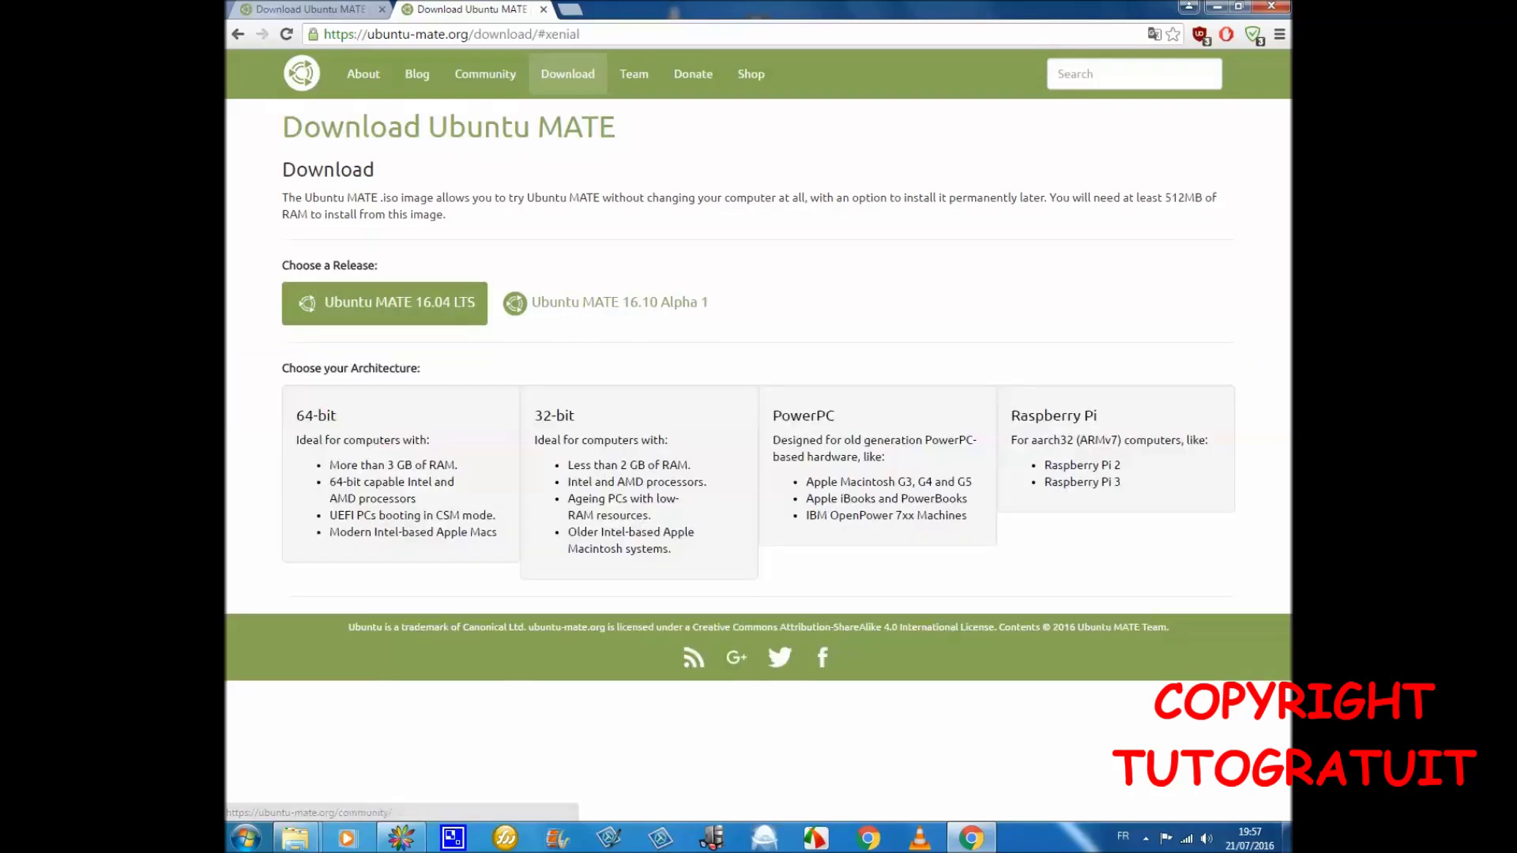
pyautogui.hotkey('ctrl', 'w')
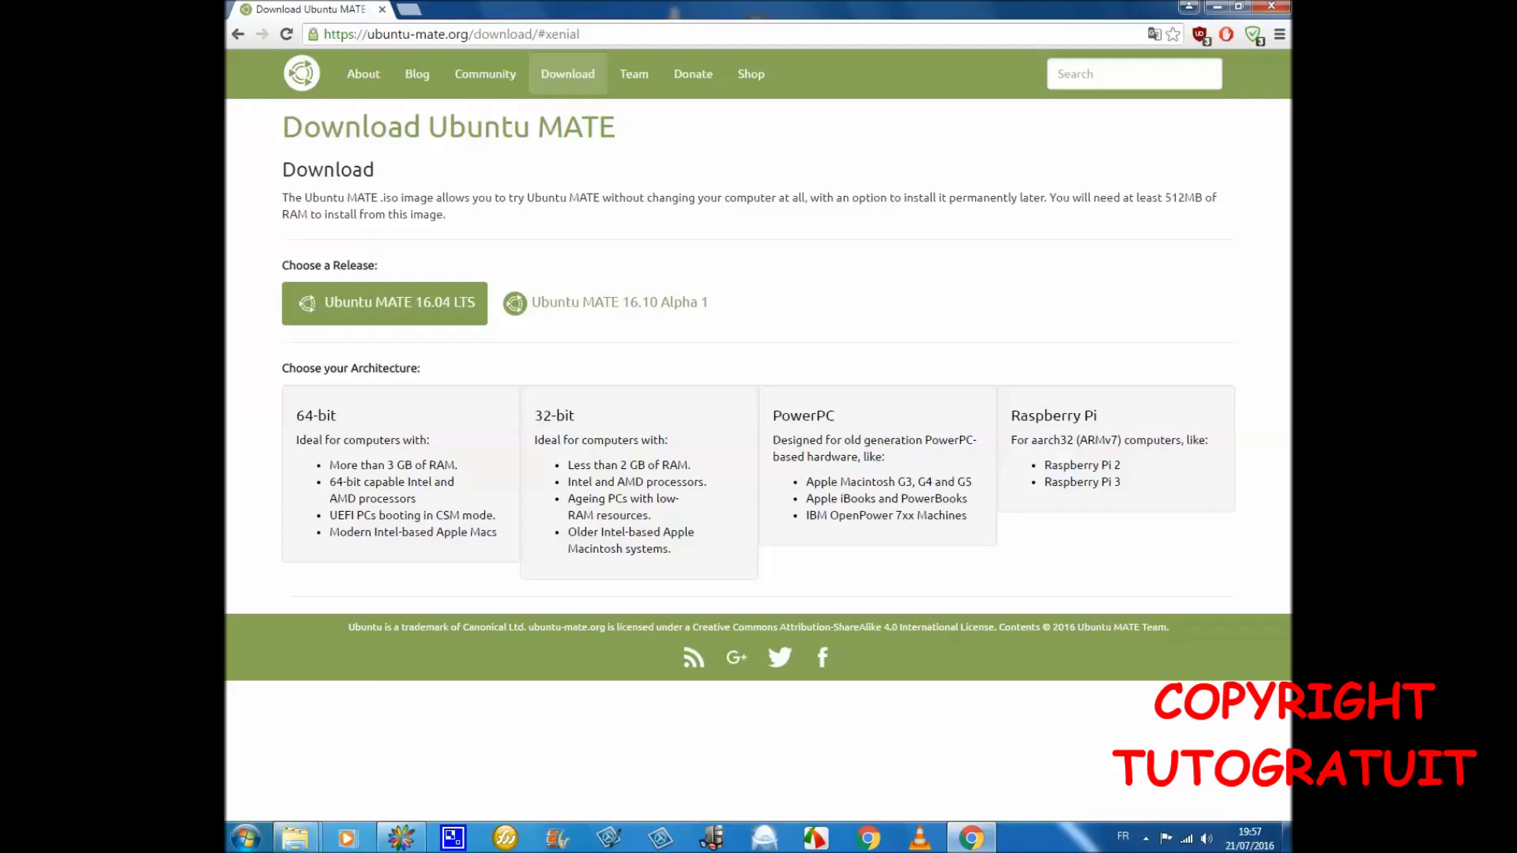
# Step: Choose the 32-bit architecture for Ubuntu MATE 16.04 LTS and review its torrent and direct download links
pyautogui.click(638, 474)
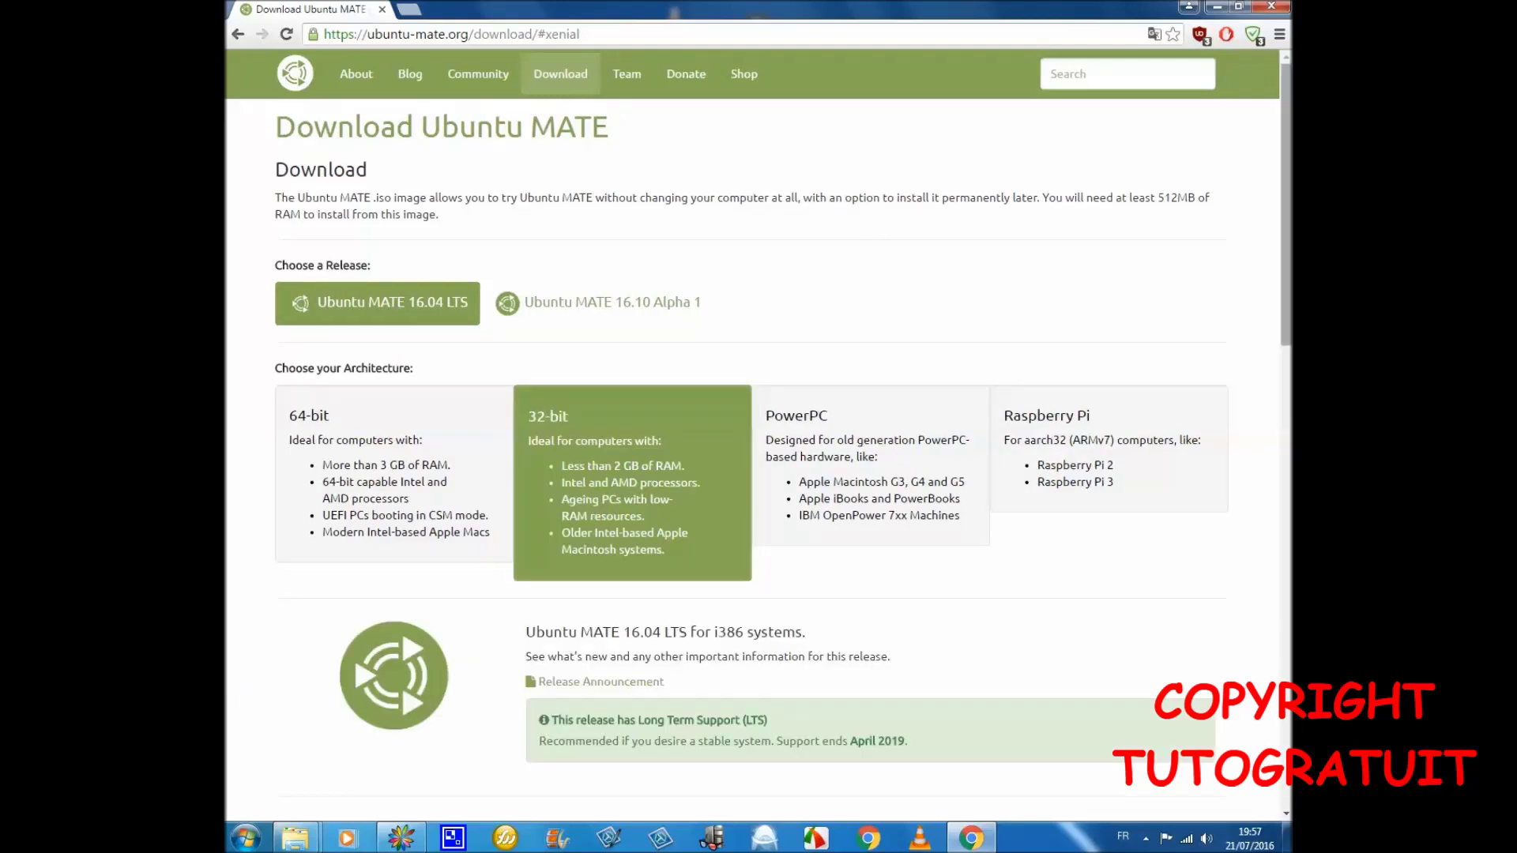
pyautogui.scroll(-10, 759, 458)
pyautogui.scroll(4, 759, 458)
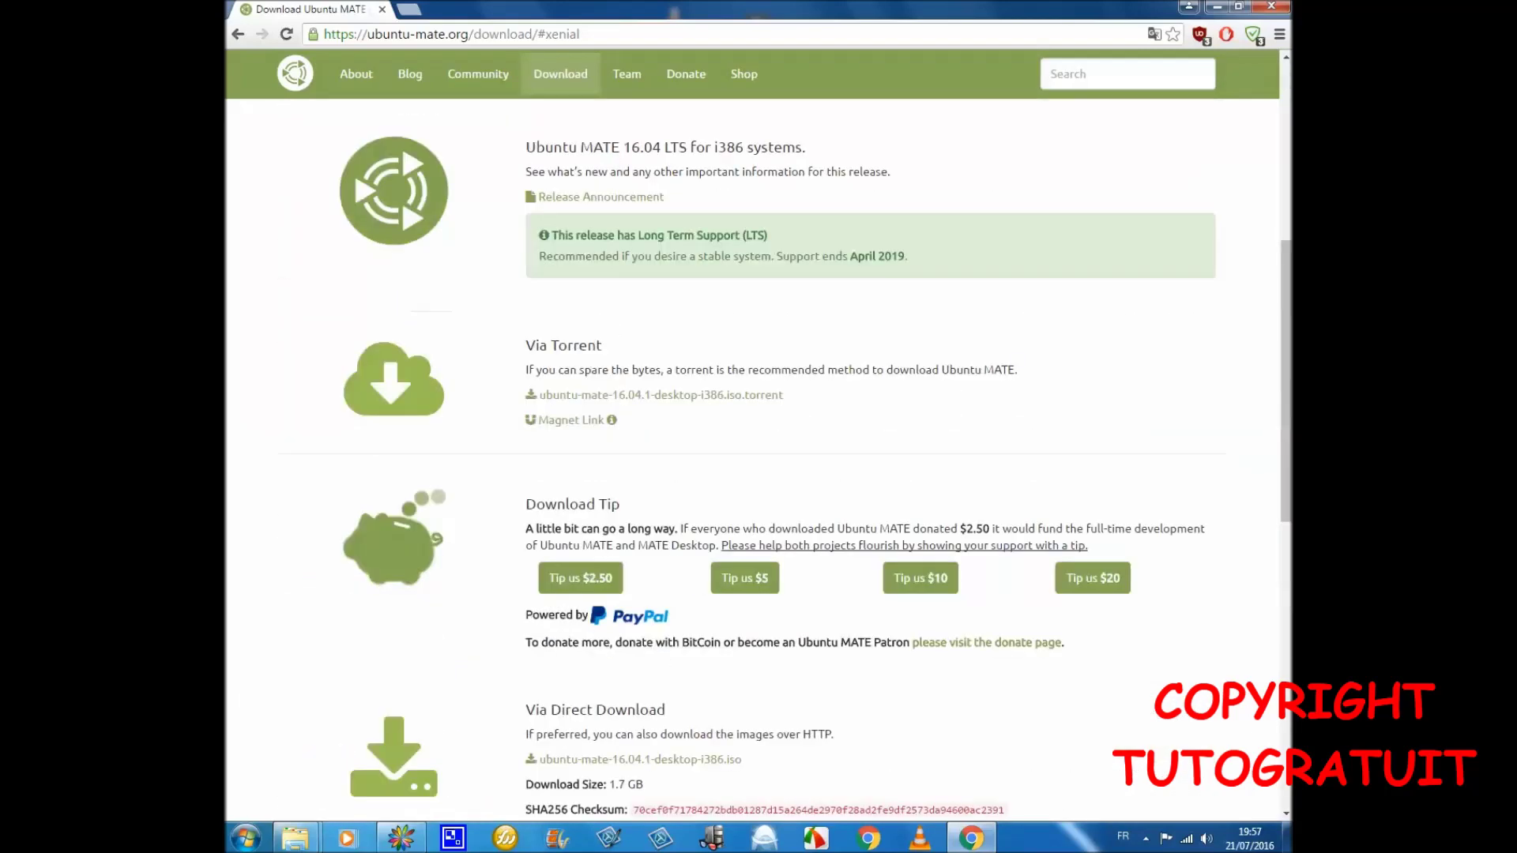
pyautogui.scroll(1, 758, 458)
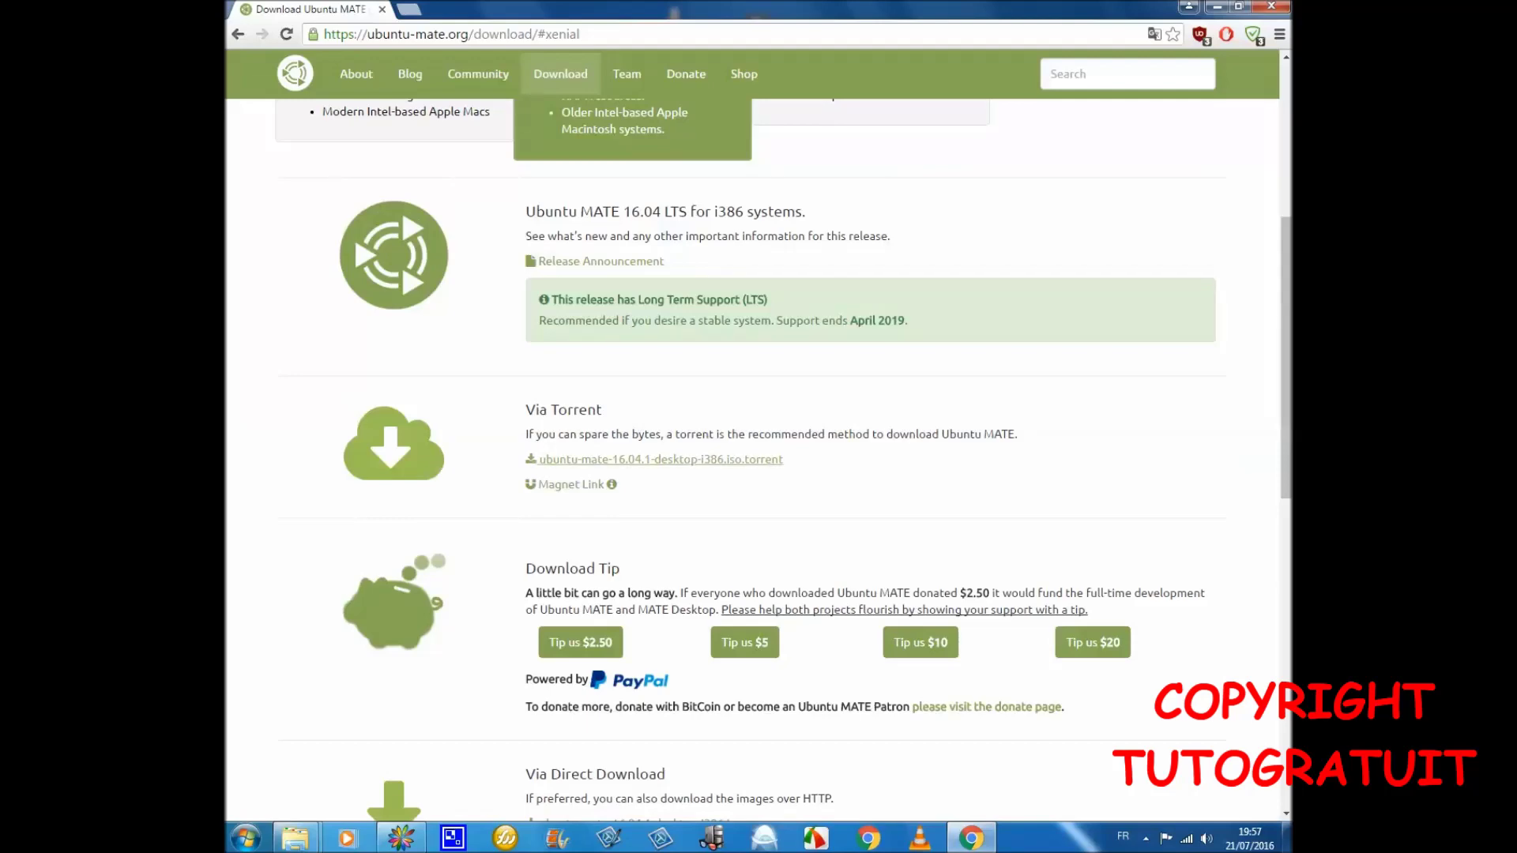
pyautogui.scroll(-10, 656, 459)
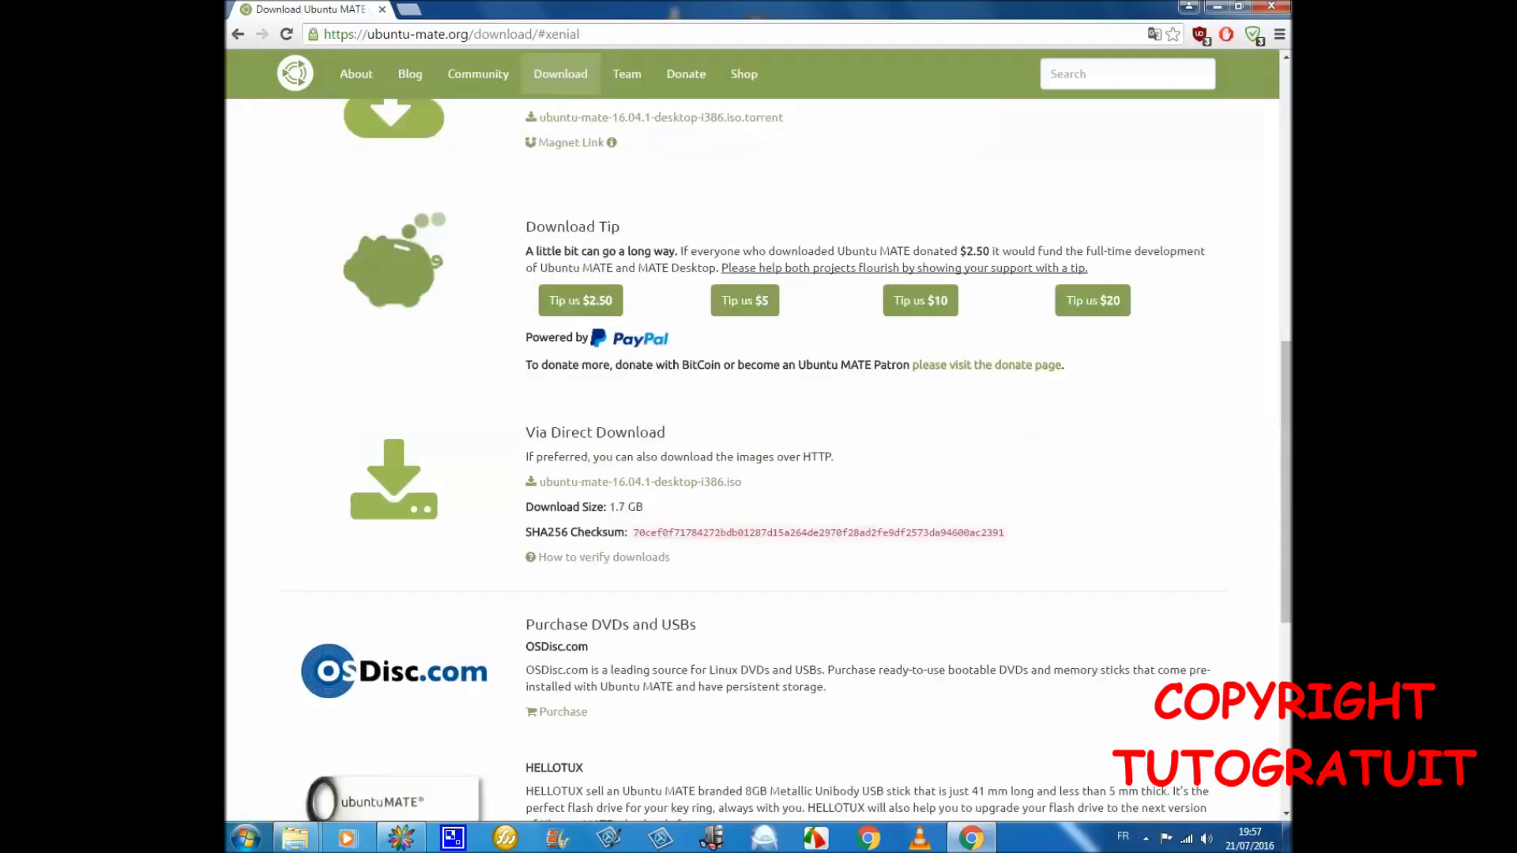
pyautogui.scroll(4, 640, 405)
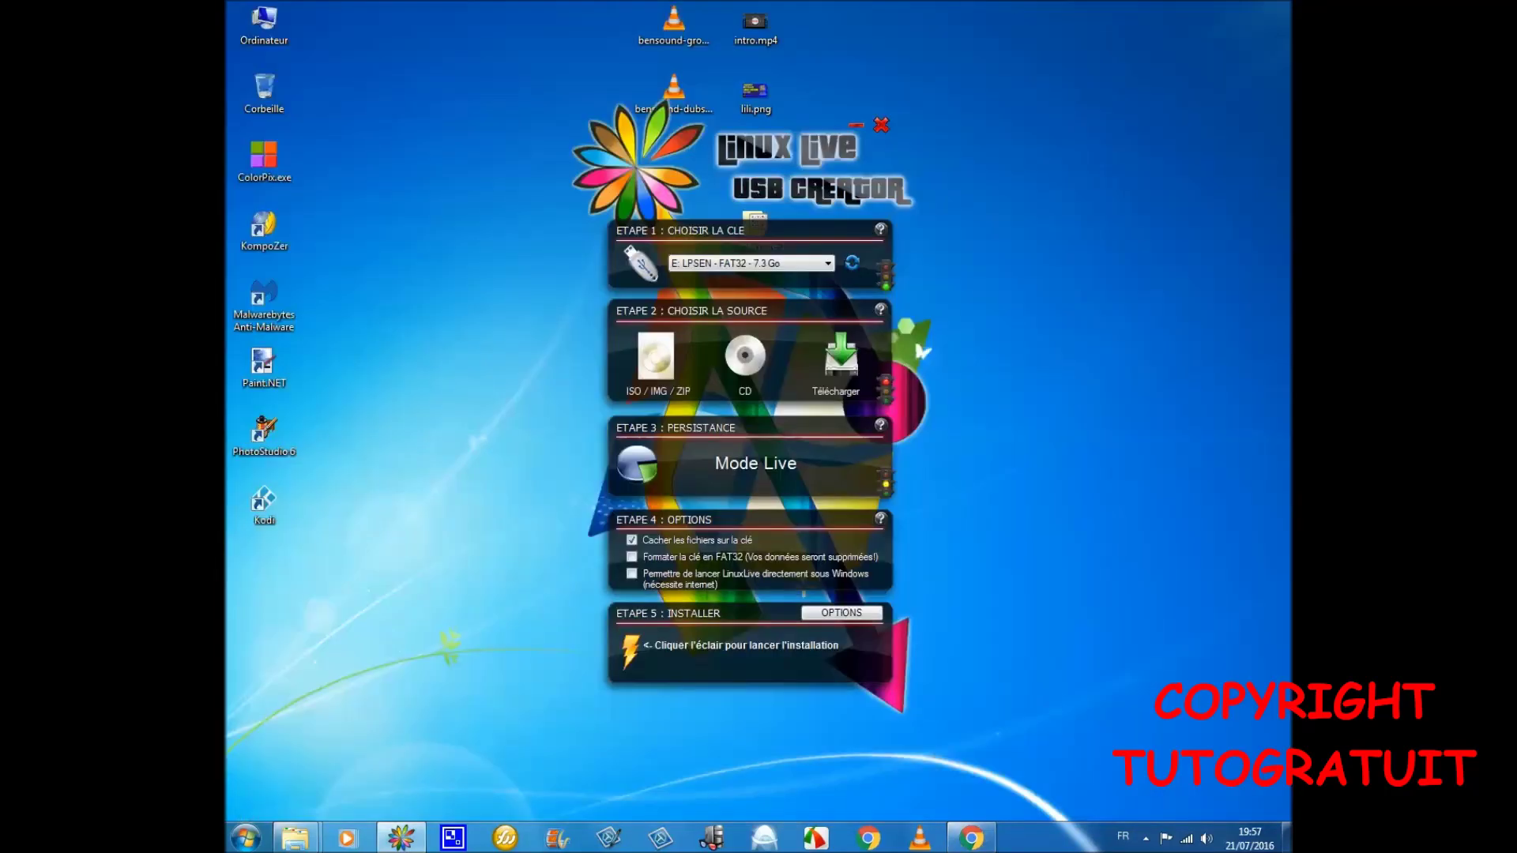
# Step: Move the USB creator window and the Ubuntu ISO icon apart on the desktop, and load ubuntu-mate-16.04-desktop-i386.iso as the source
pyautogui.moveTo(814, 170); pyautogui.dragTo(561, 143)
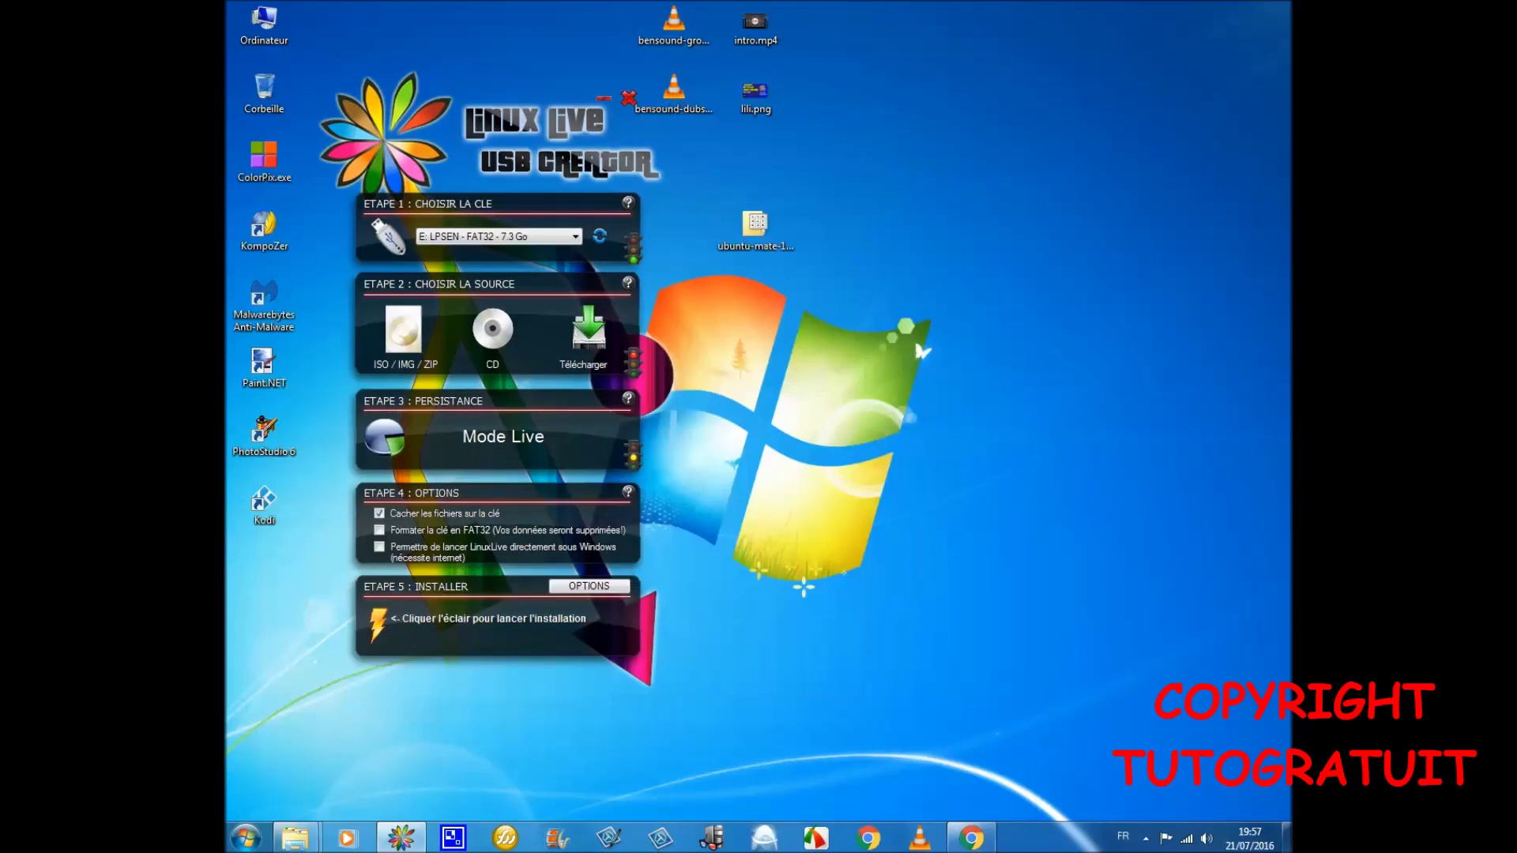
pyautogui.moveTo(756, 229); pyautogui.dragTo(1004, 299)
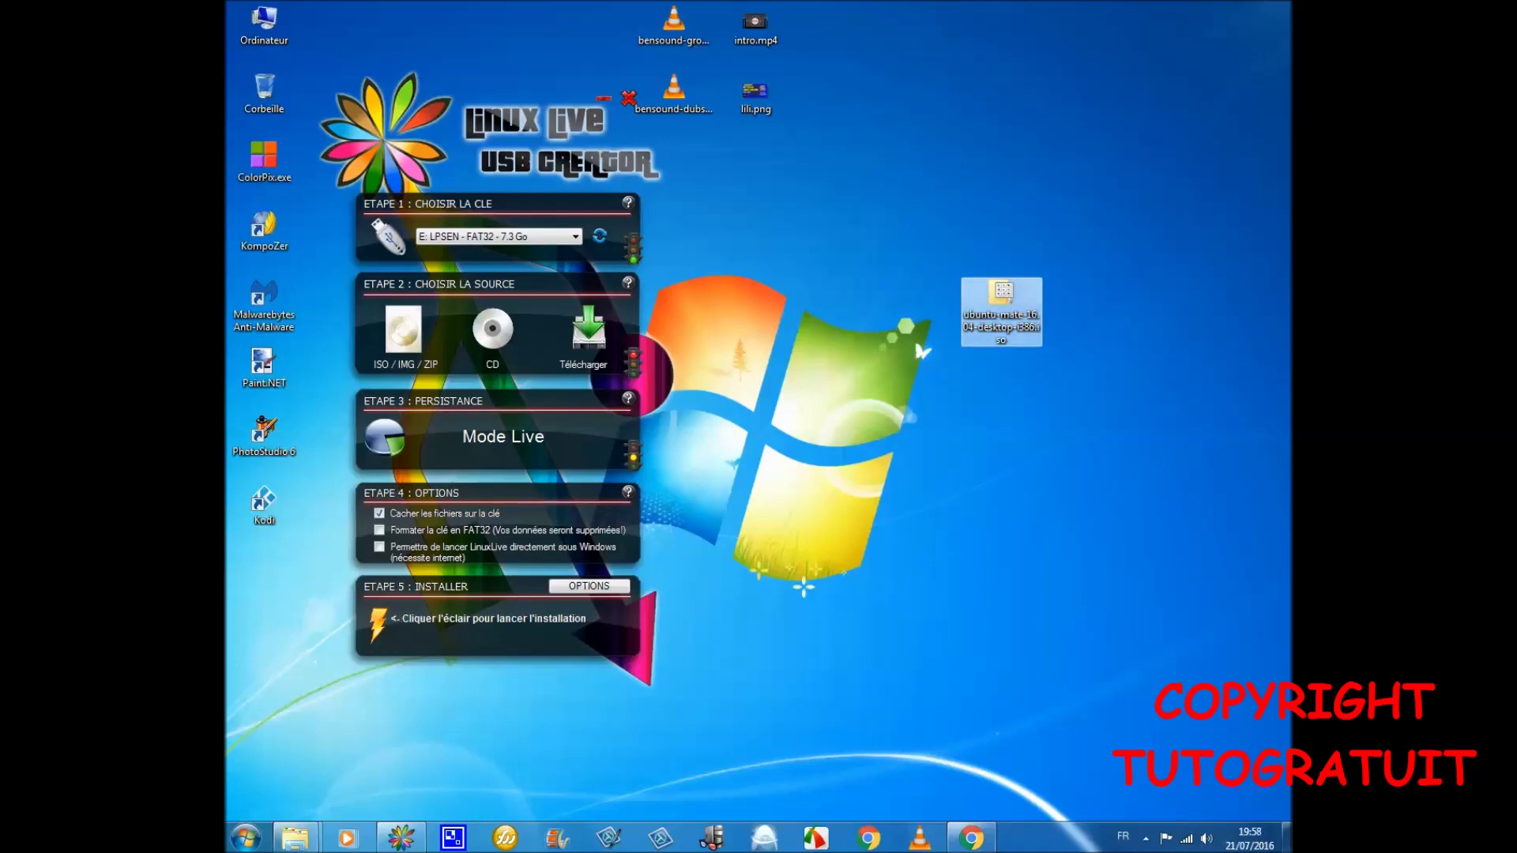
pyautogui.moveTo(537, 127); pyautogui.dragTo(624, 123)
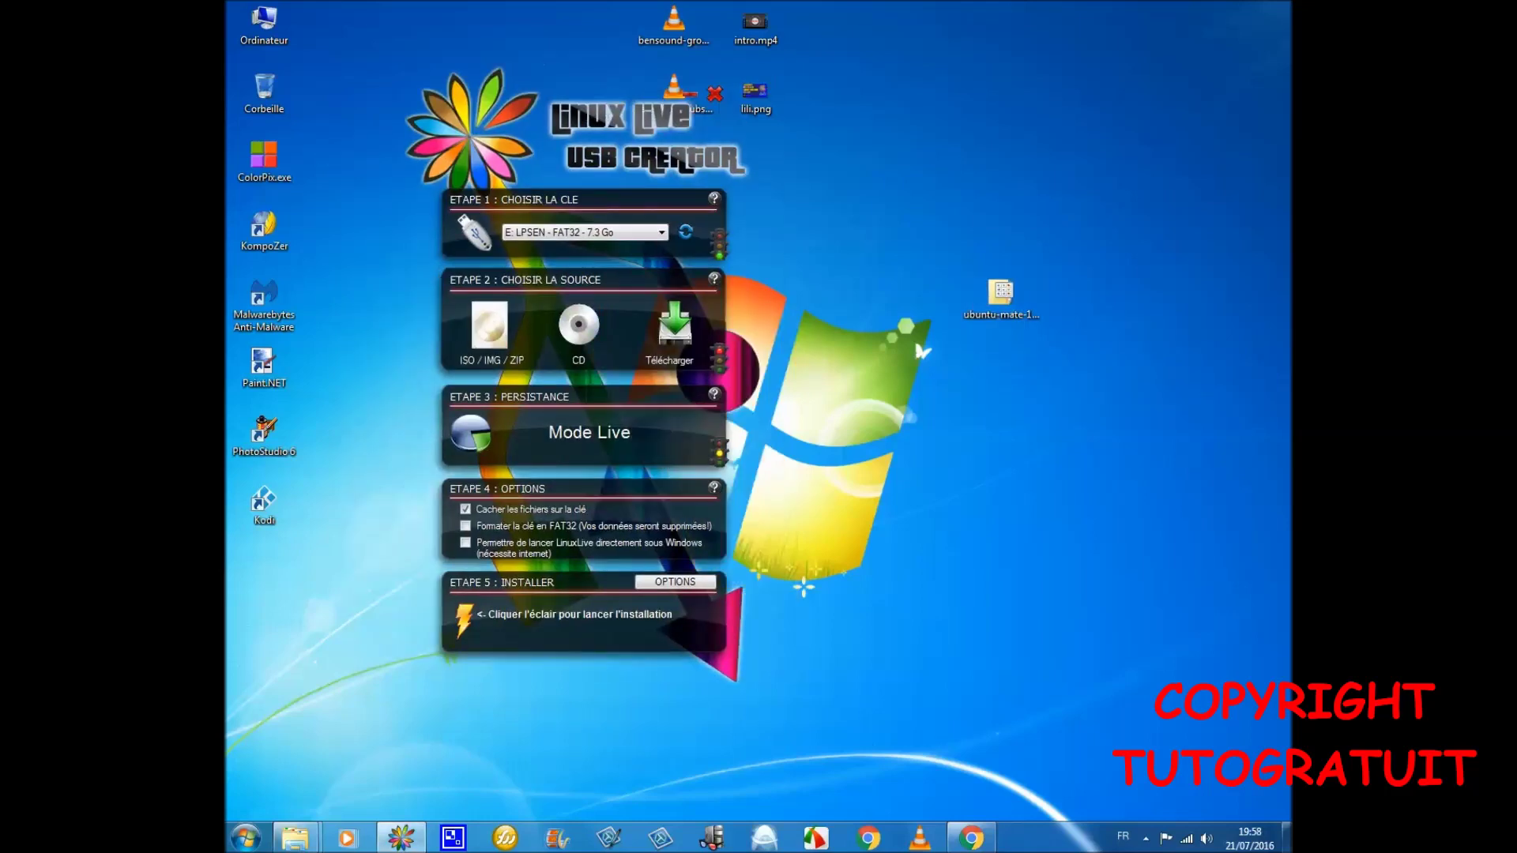
pyautogui.click(489, 324)
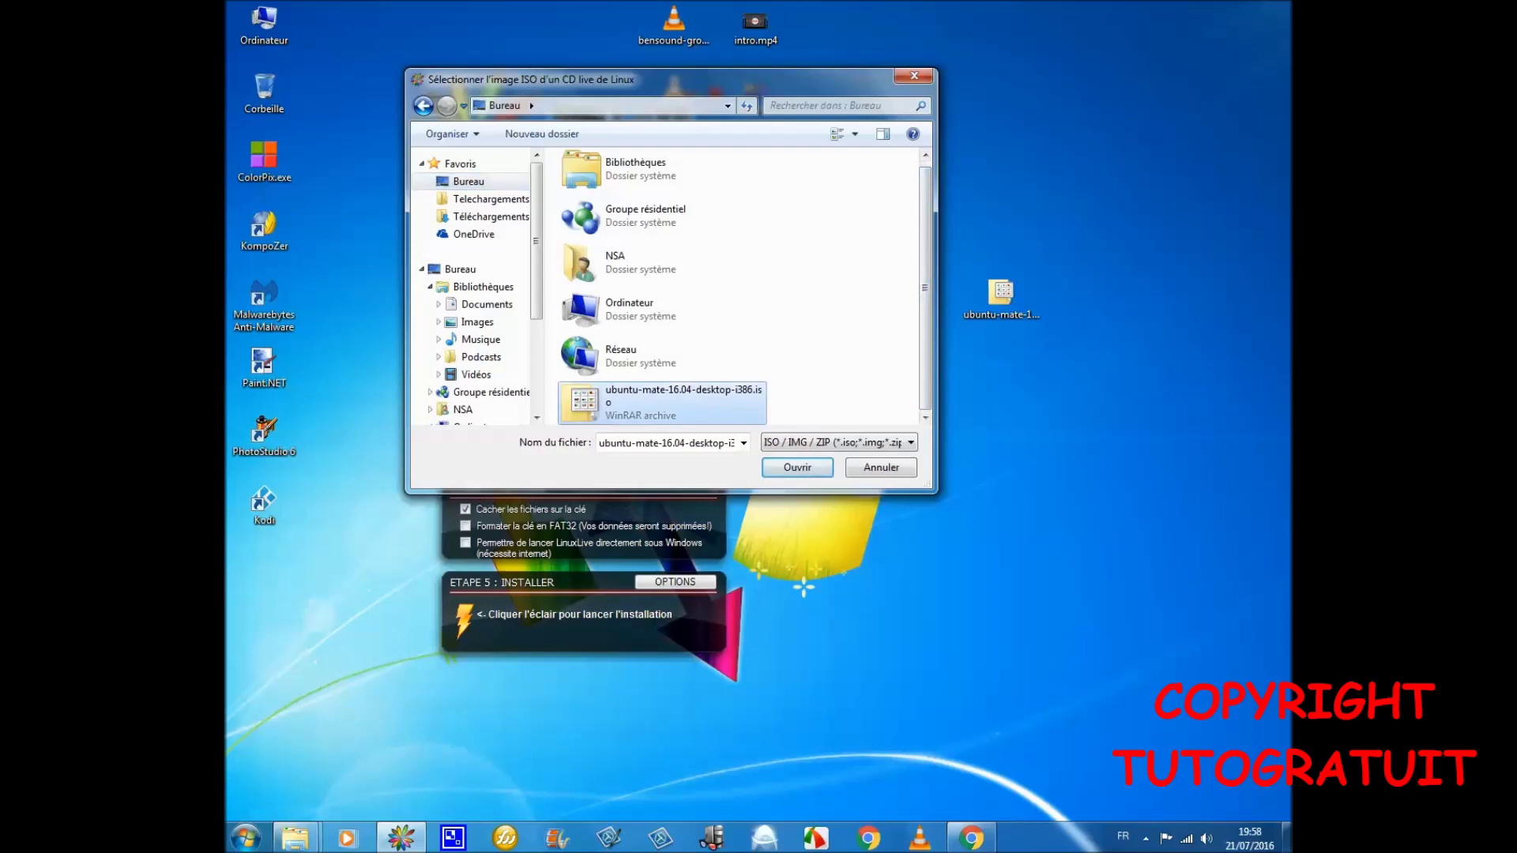
pyautogui.doubleClick(662, 403)
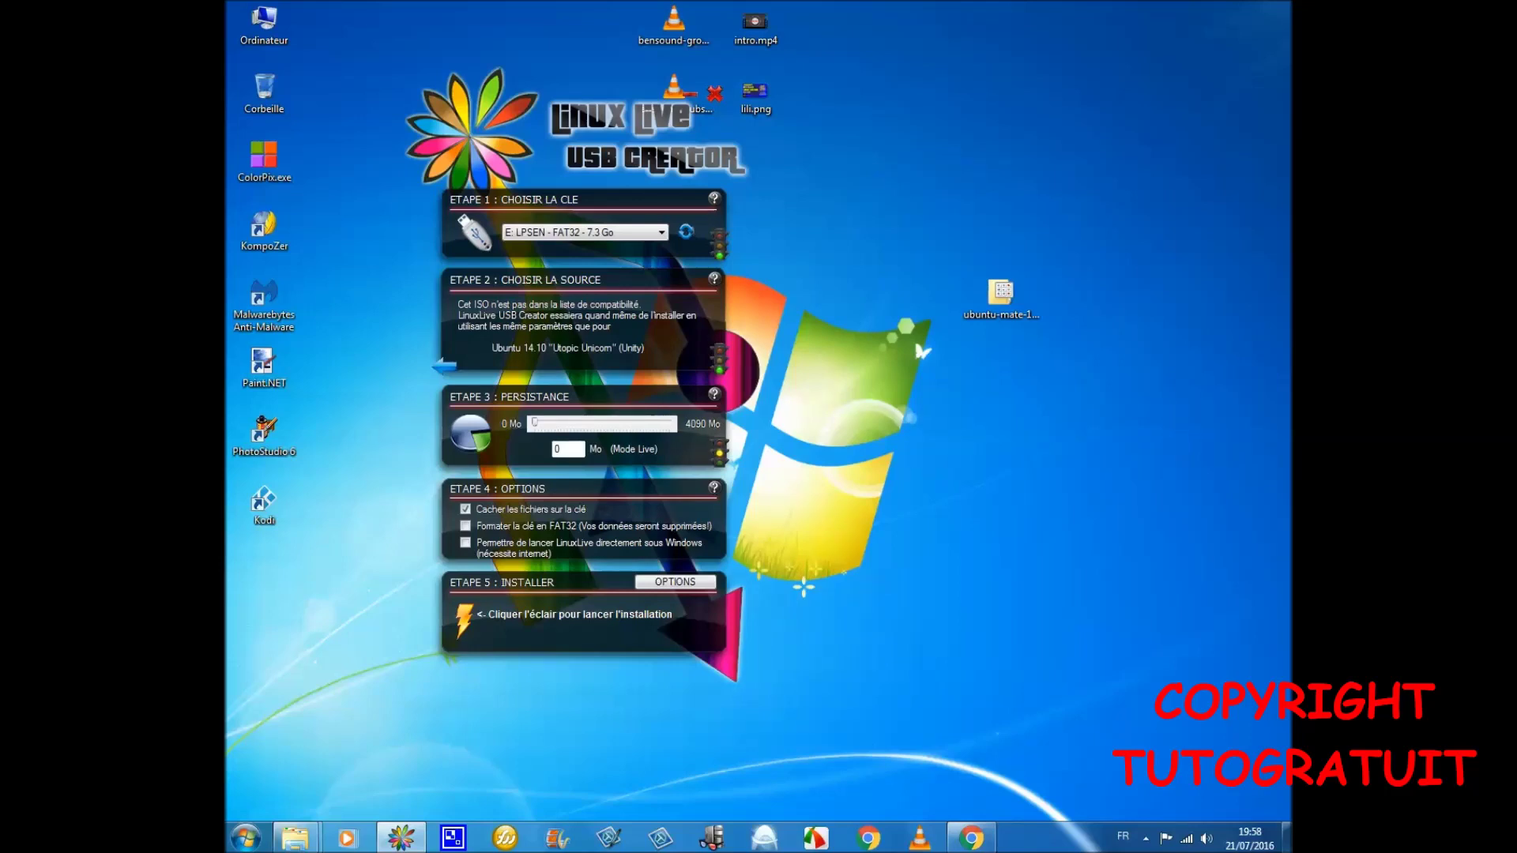
# Step: Set the persistence size to 760 Mo and enable formatting the key in FAT32
pyautogui.moveTo(534, 422); pyautogui.dragTo(561, 423)
pyautogui.moveTo(561, 422); pyautogui.dragTo(560, 423)
pyautogui.click(465, 526)
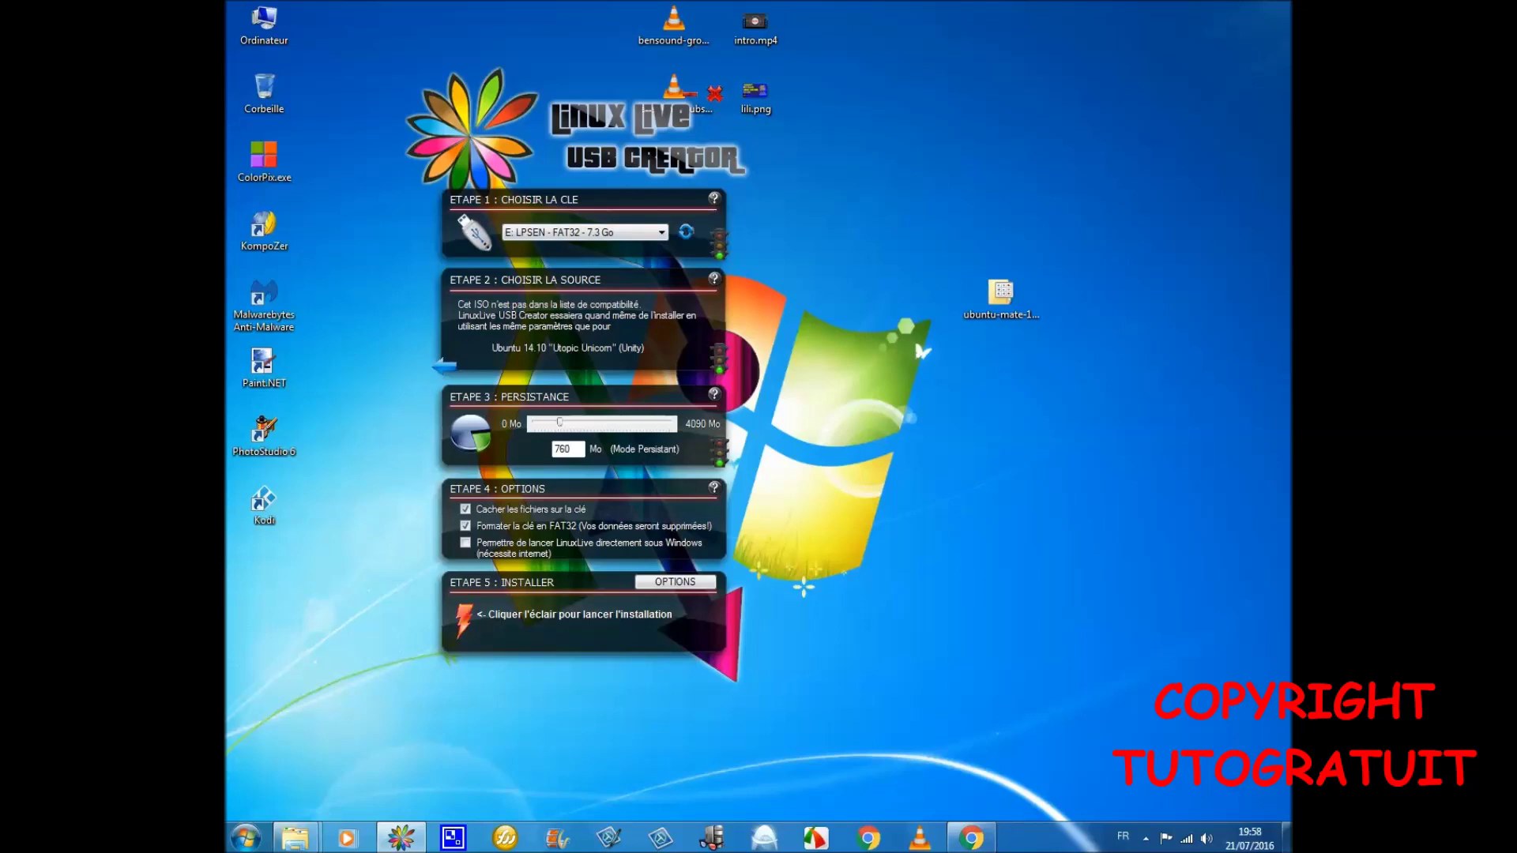
# Step: Launch the live USB installation and confirm formatting the E: LPSEN drive
pyautogui.click(464, 621)
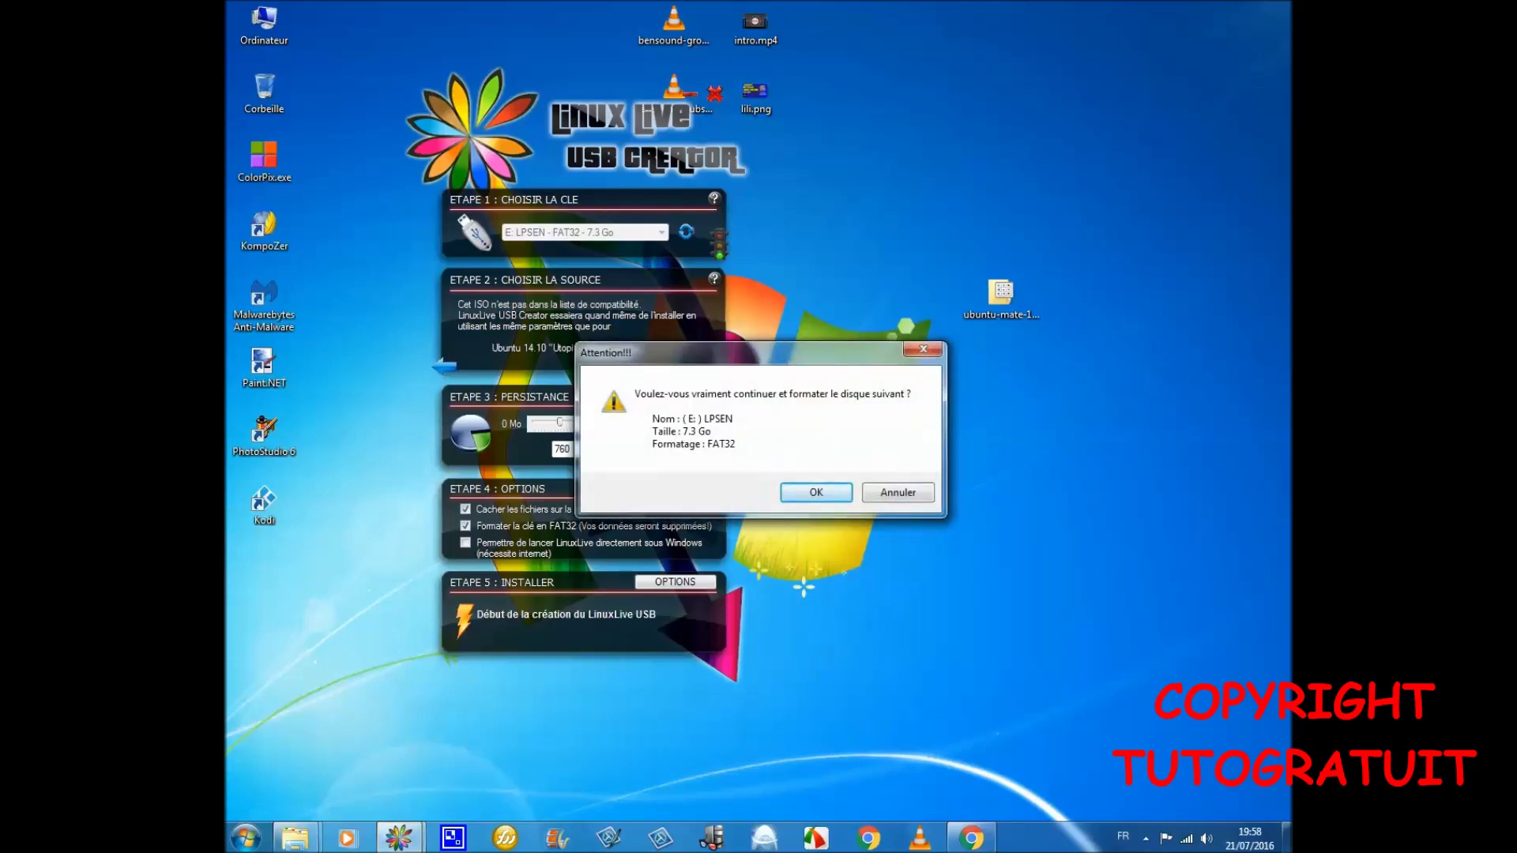
pyautogui.press('Return')
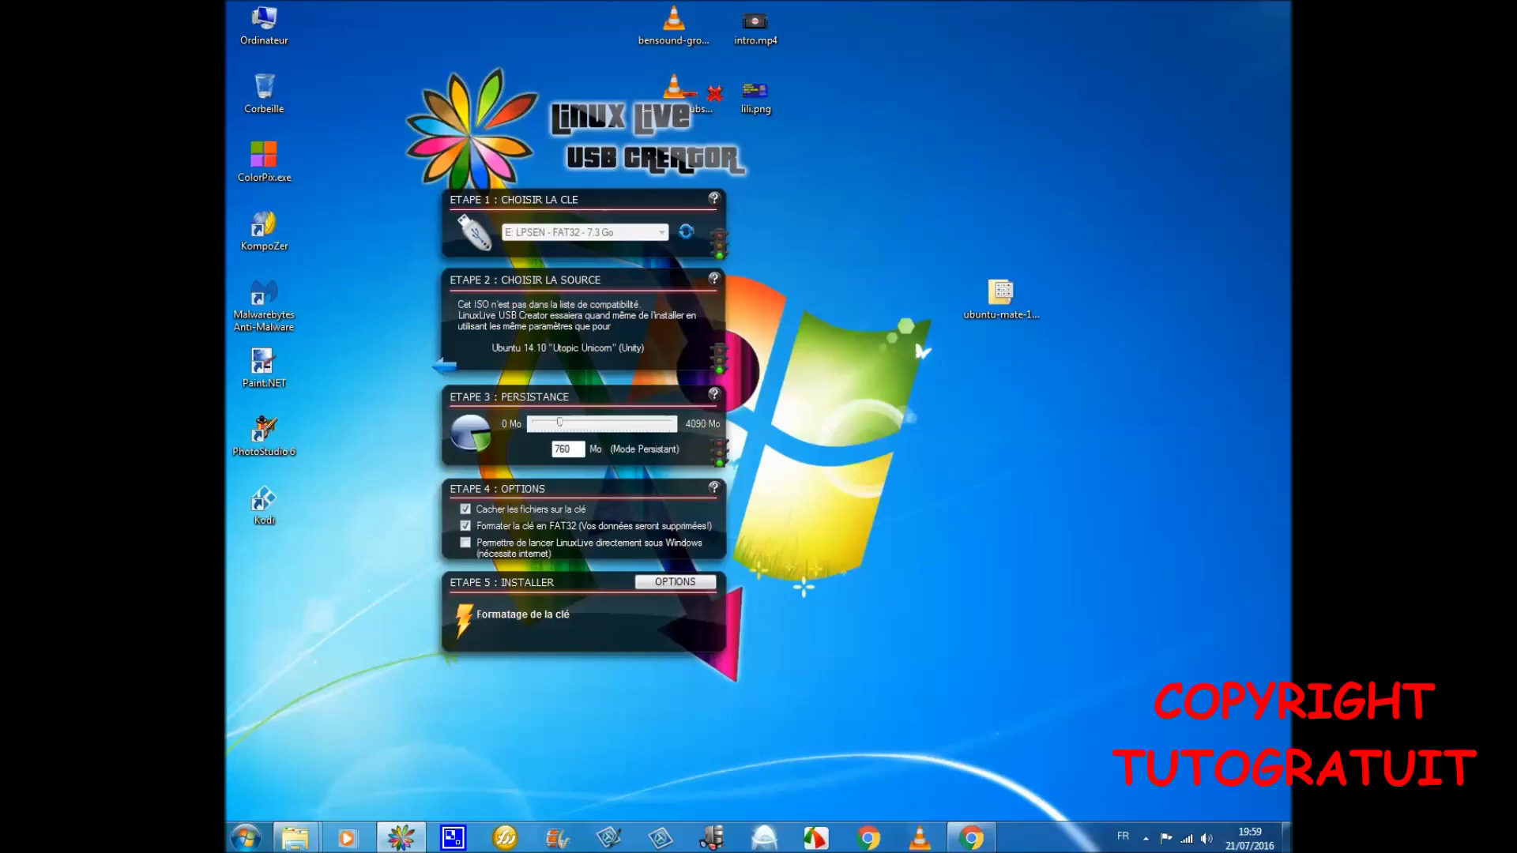
# Step: Switch to Chrome and look up images for "ubuntu mate 16.04" on Google in a new tab
pyautogui.click(972, 838)
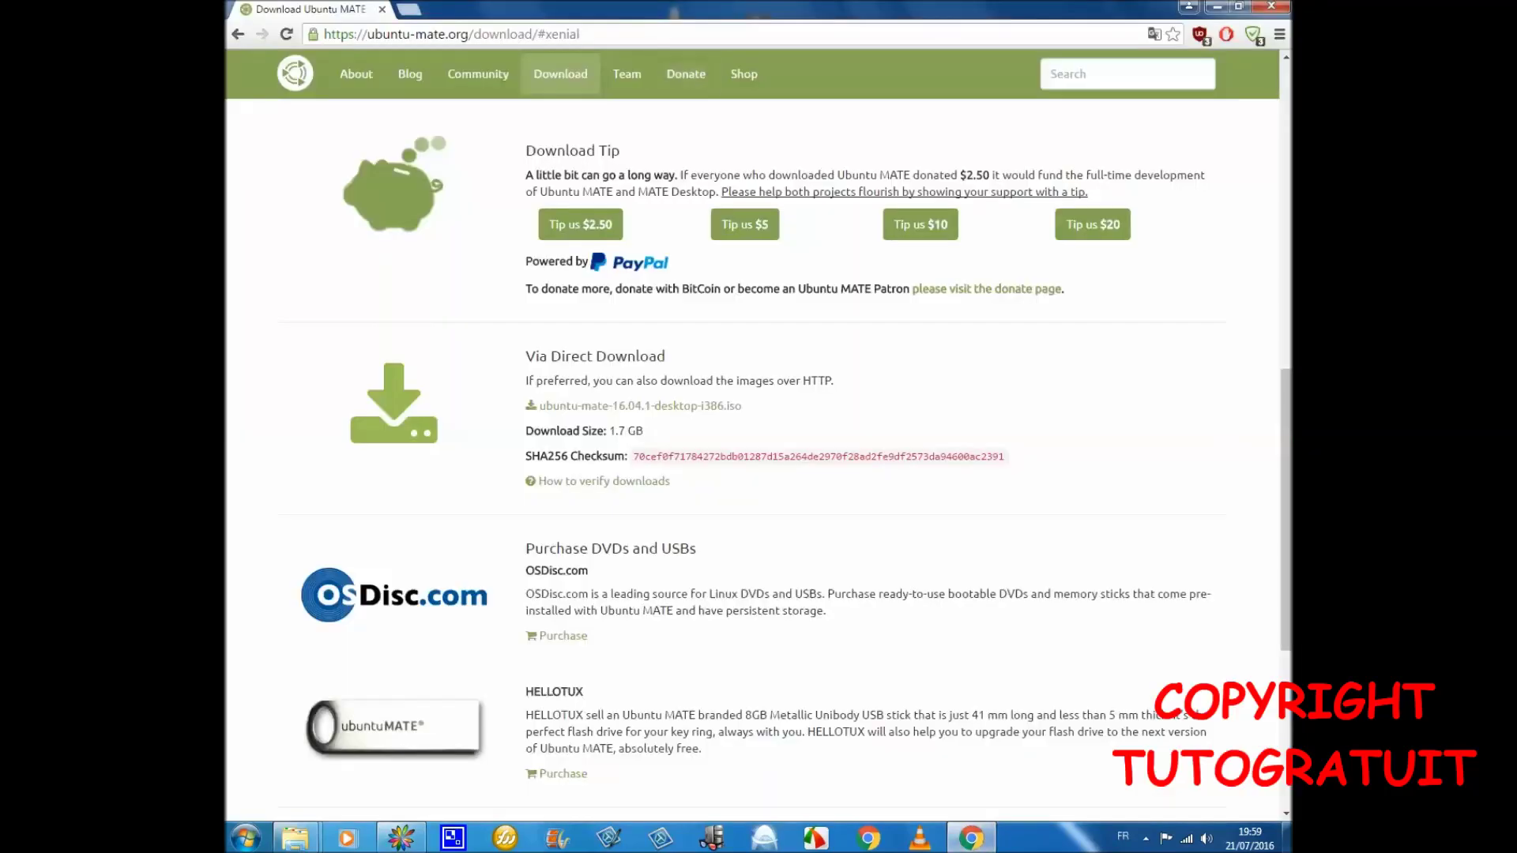
pyautogui.hotkey('ctrl', 't')
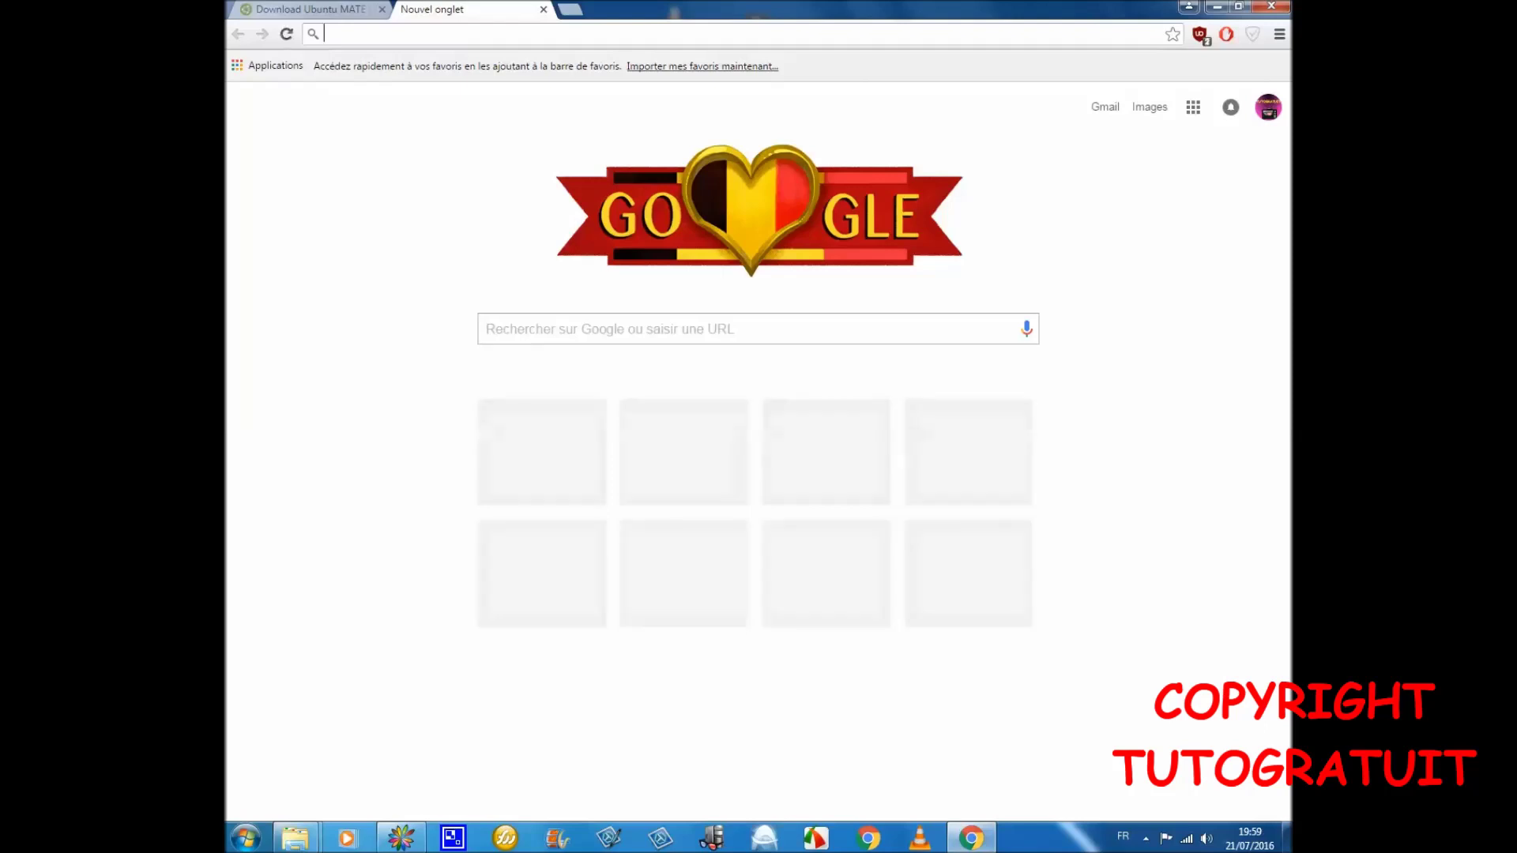
pyautogui.write('ubuntu')
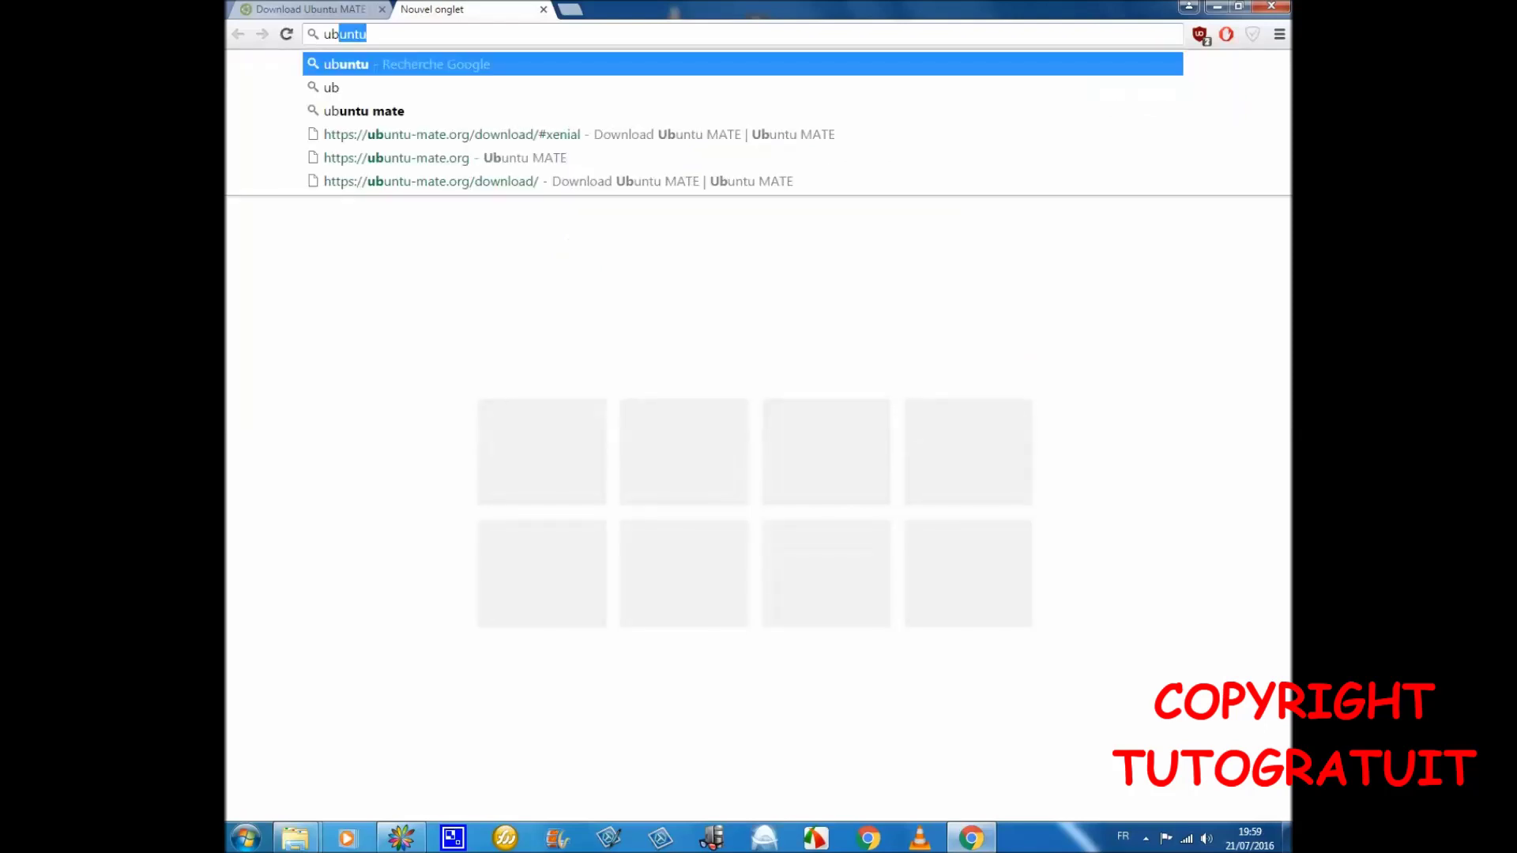
pyautogui.write(' ma')
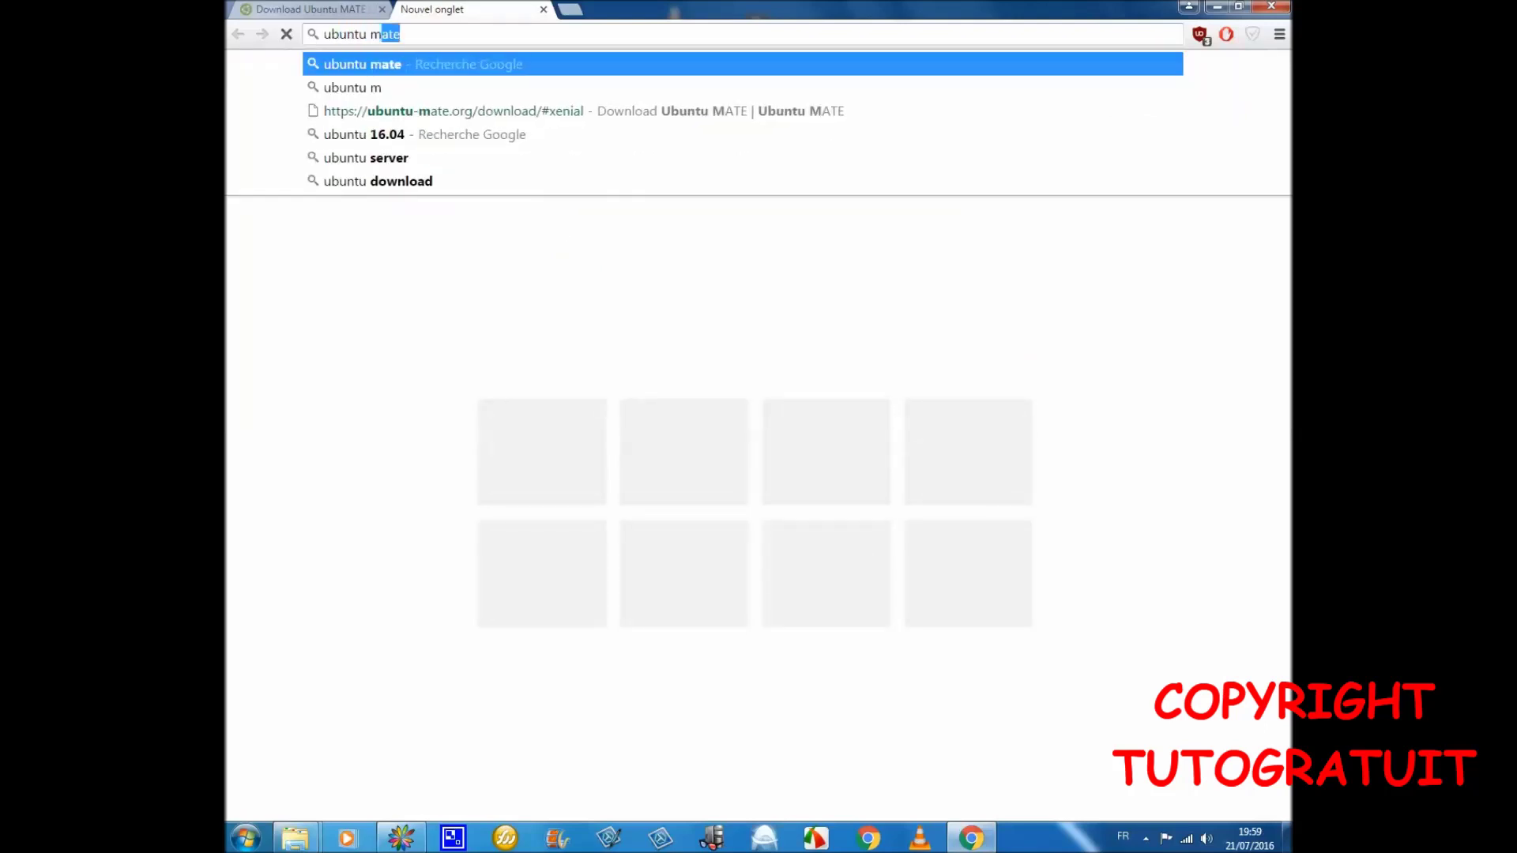
pyautogui.write('te')
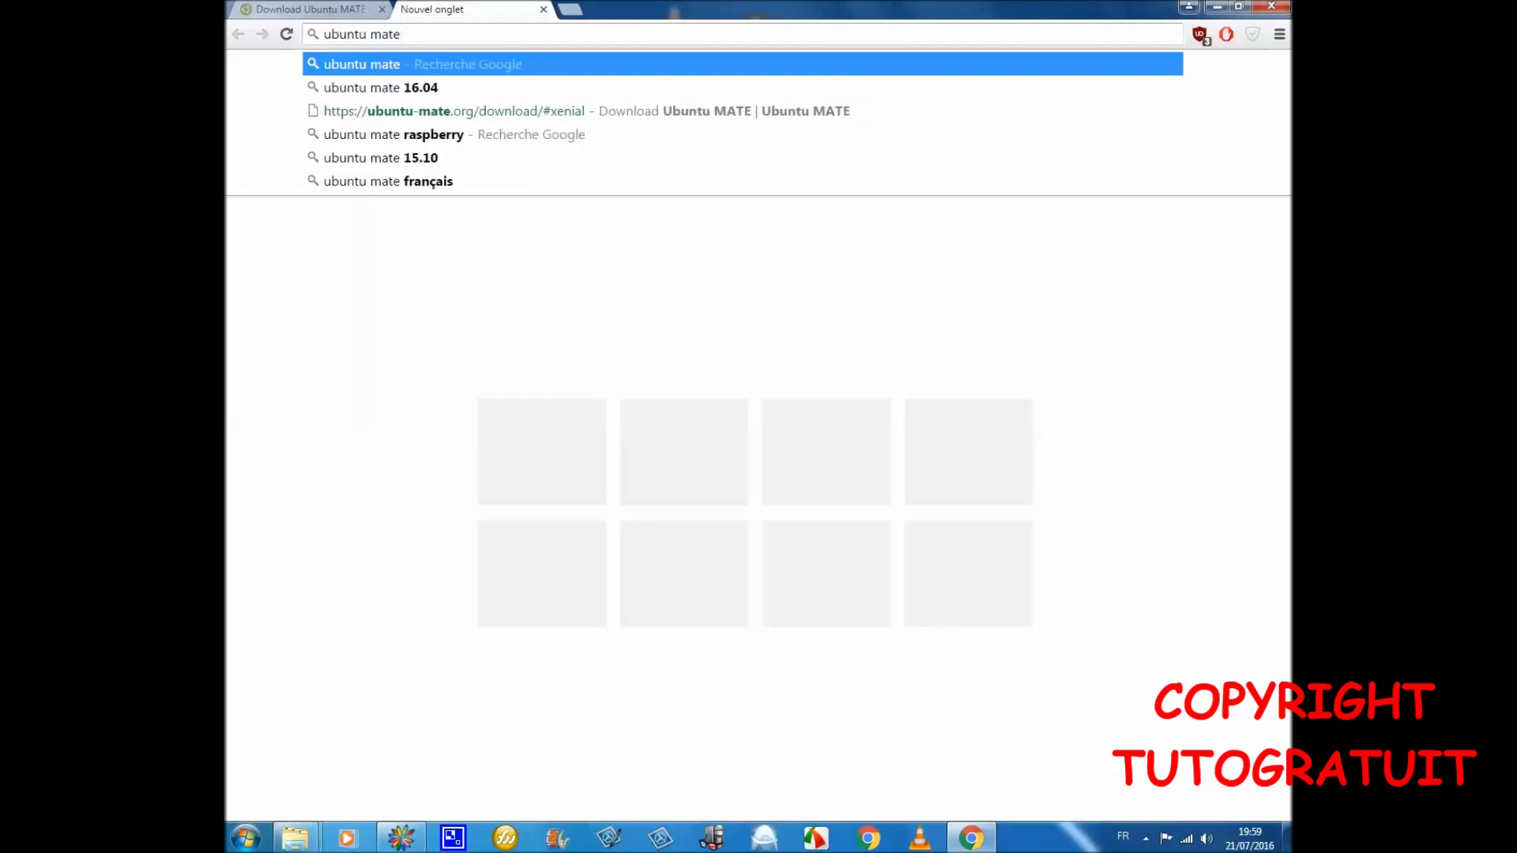
pyautogui.click(411, 87)
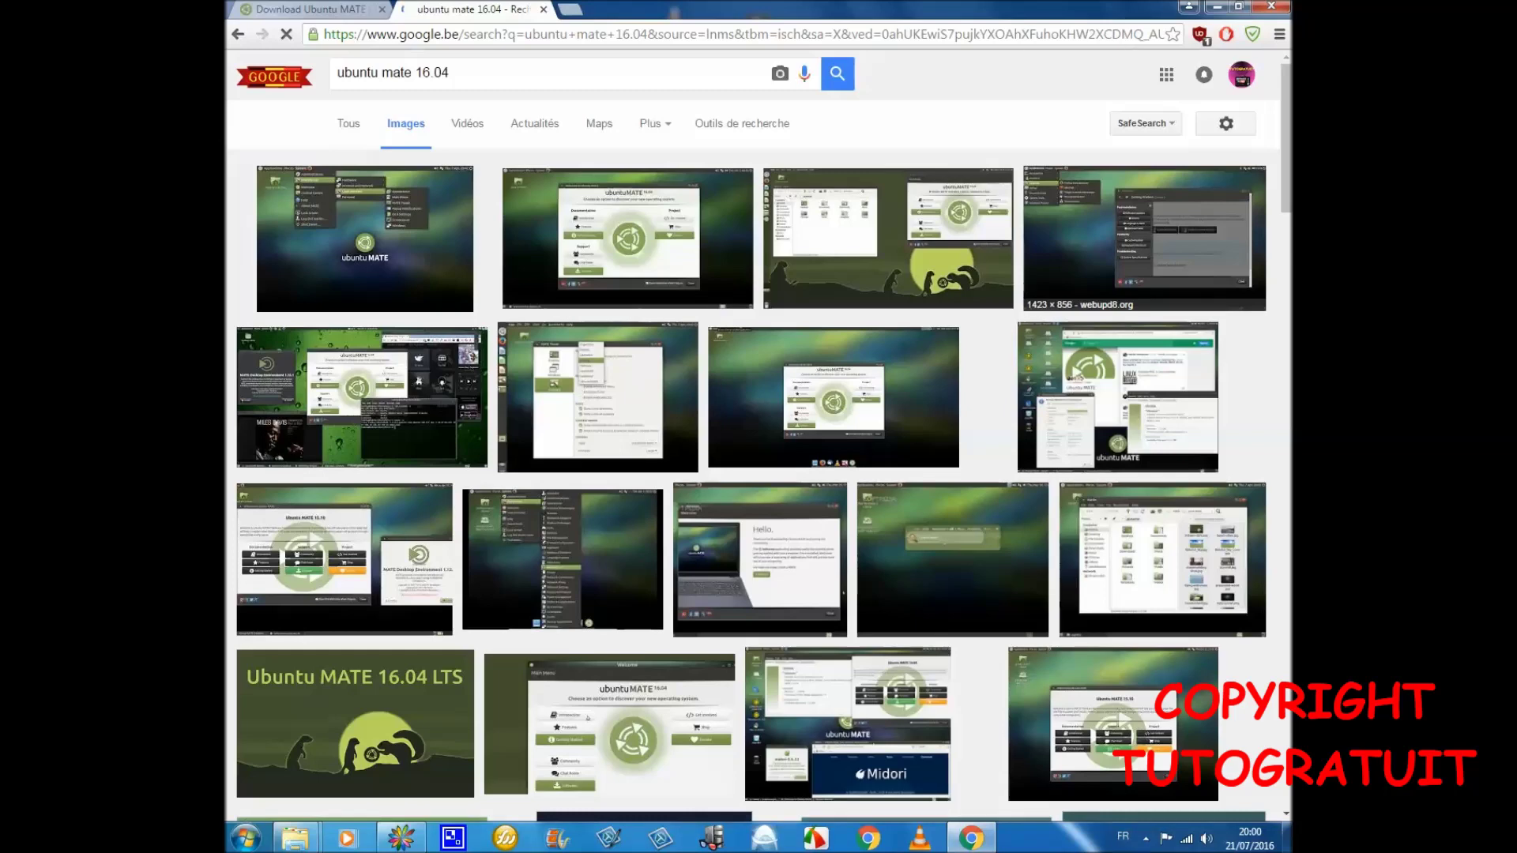
# Step: Preview the Ubuntu MATE 16.04 Alpha 1 desktop screenshot from ubuntu-mate.community among the image results and open the full image
pyautogui.scroll(-1, 598, 332)
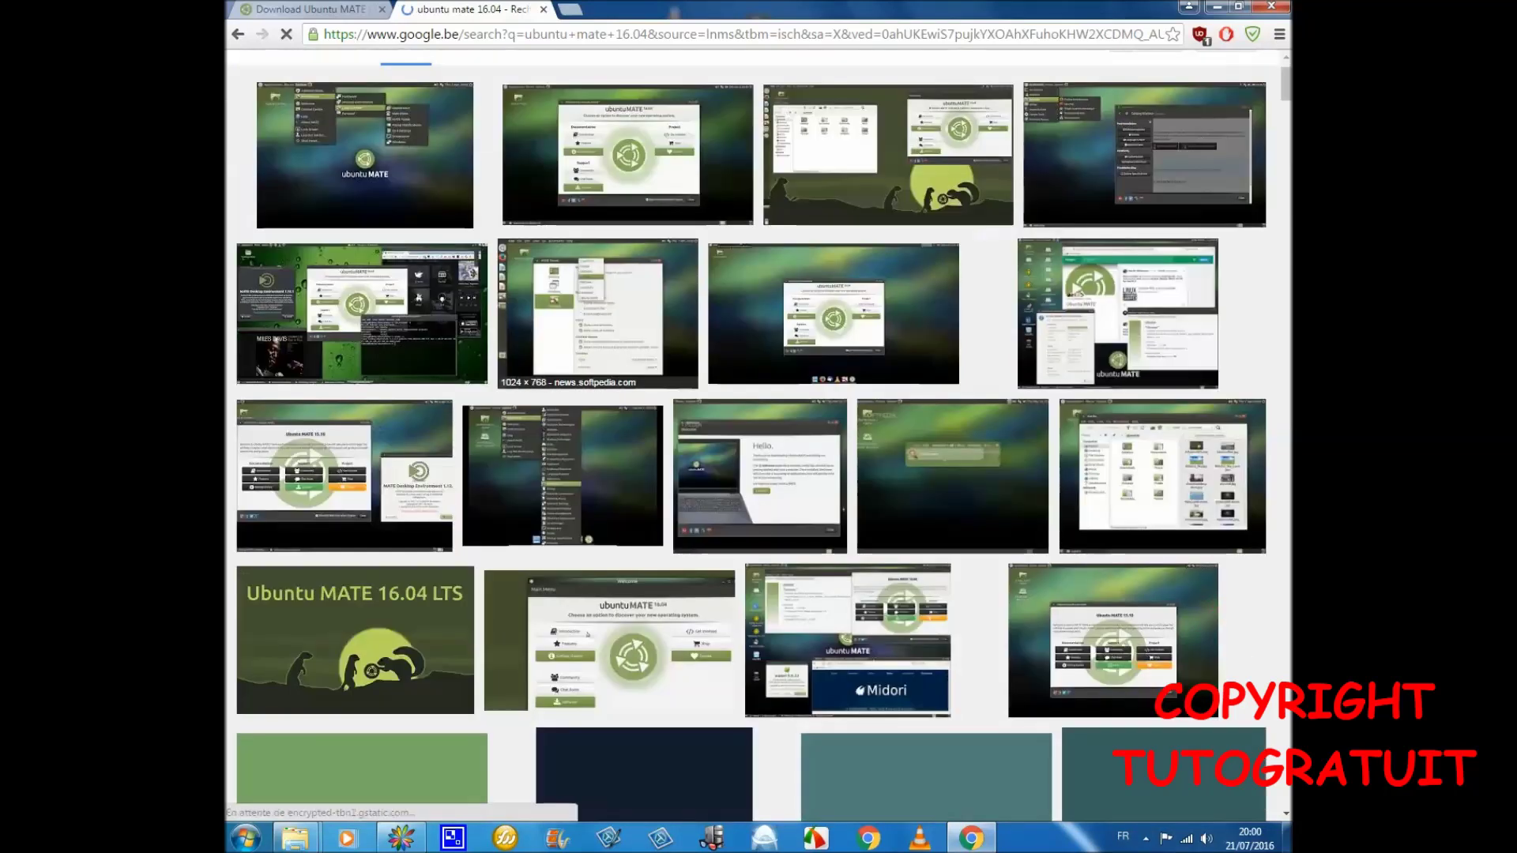
pyautogui.scroll(-2, 598, 332)
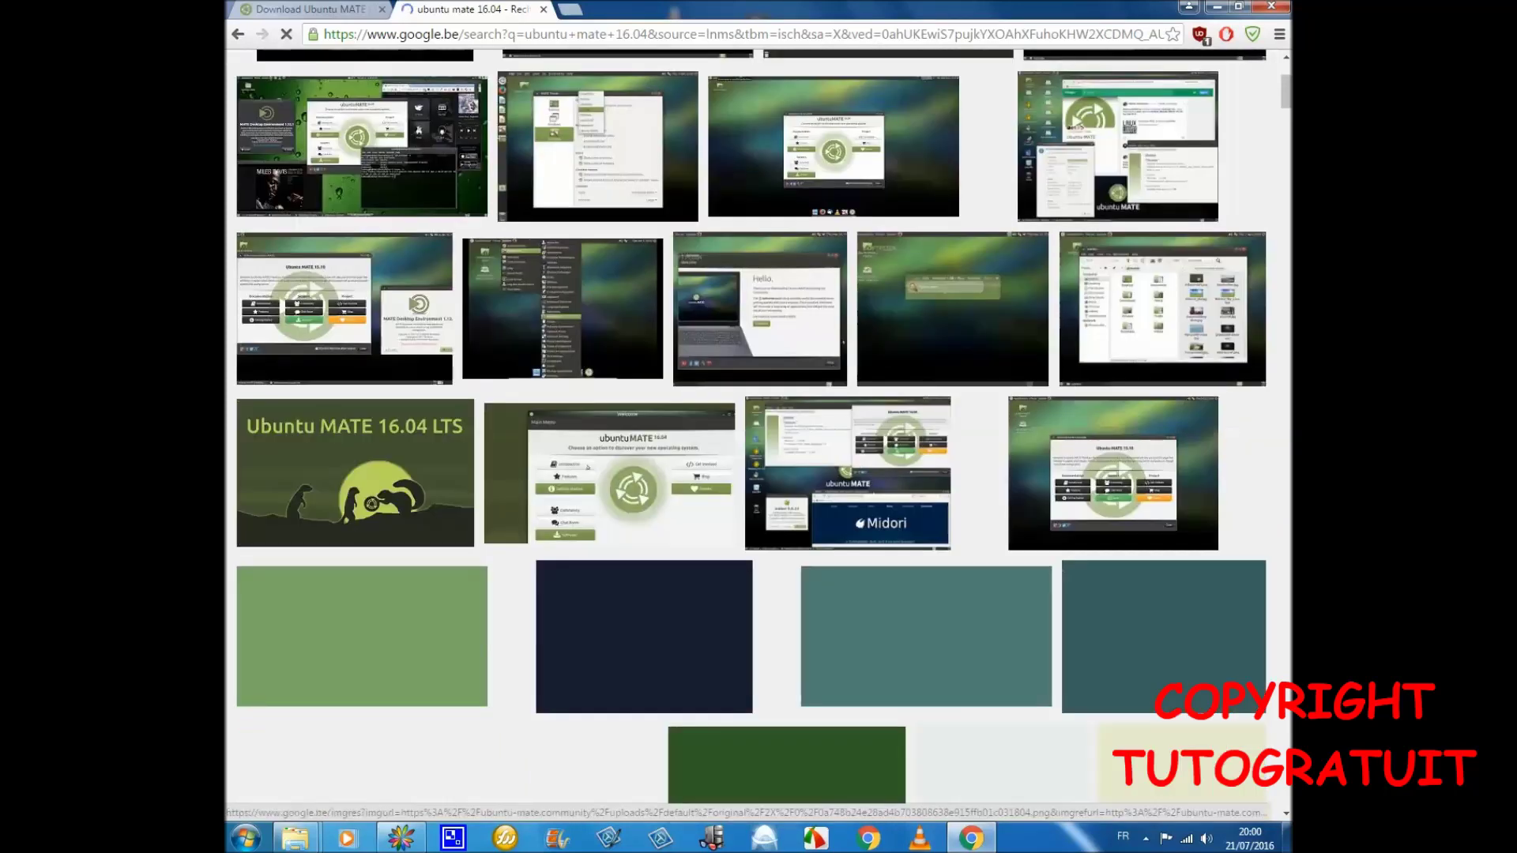
pyautogui.click(834, 146)
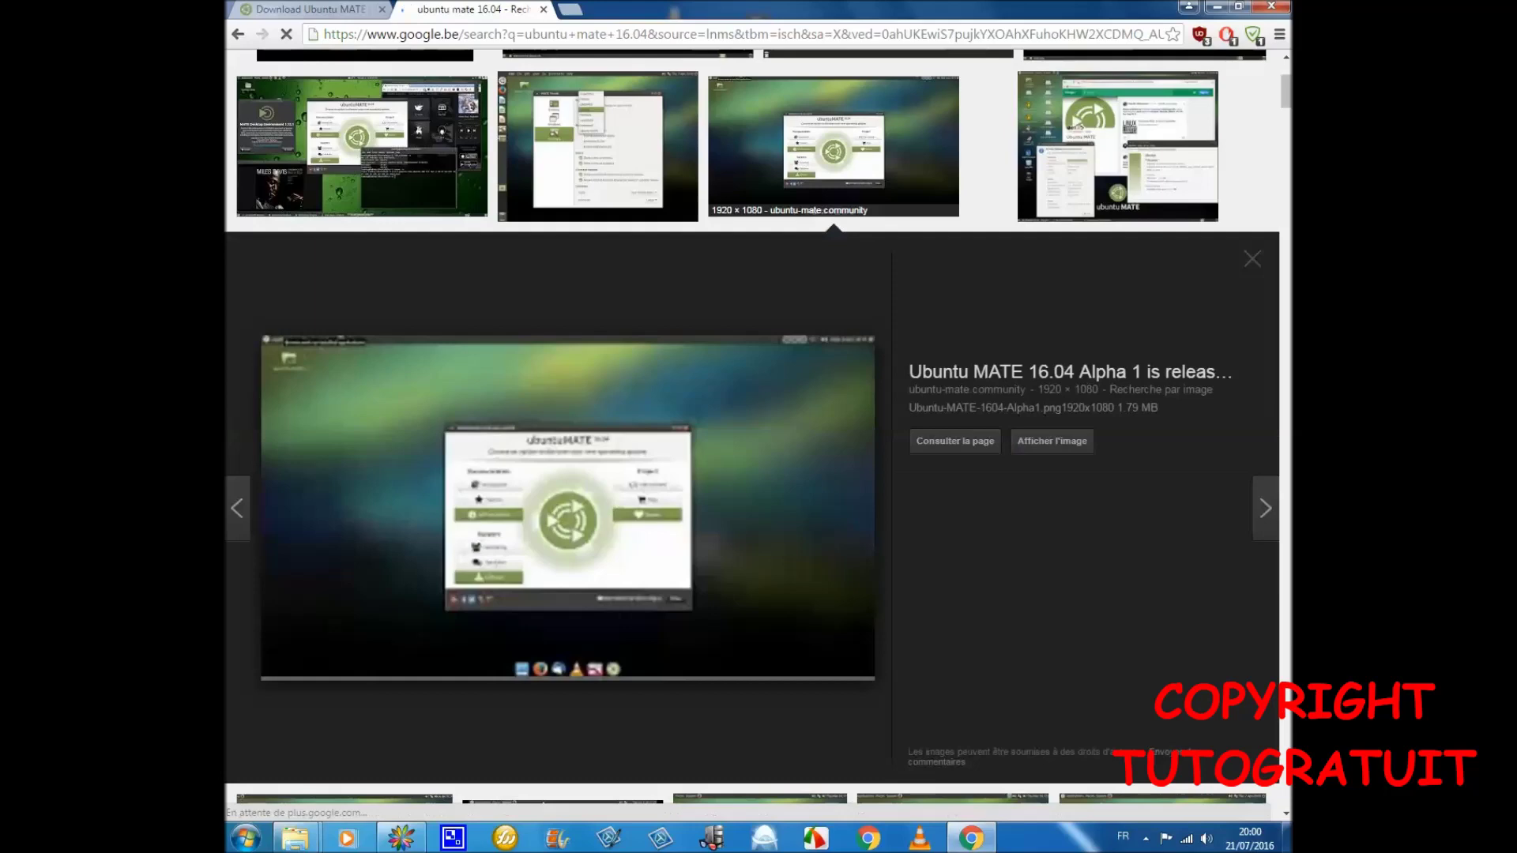
pyautogui.click(834, 146)
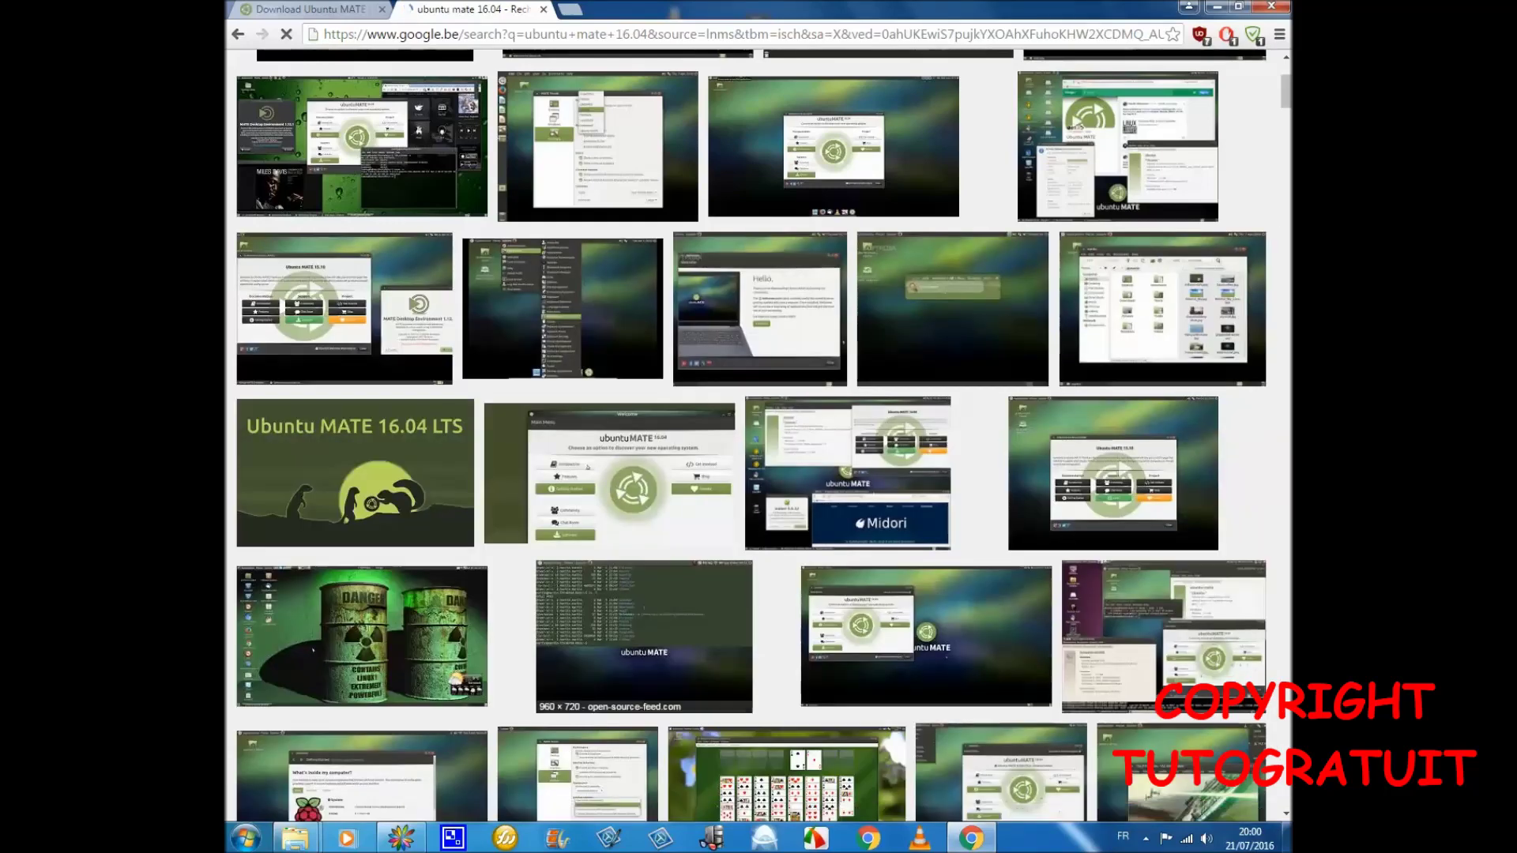
pyautogui.click(833, 146)
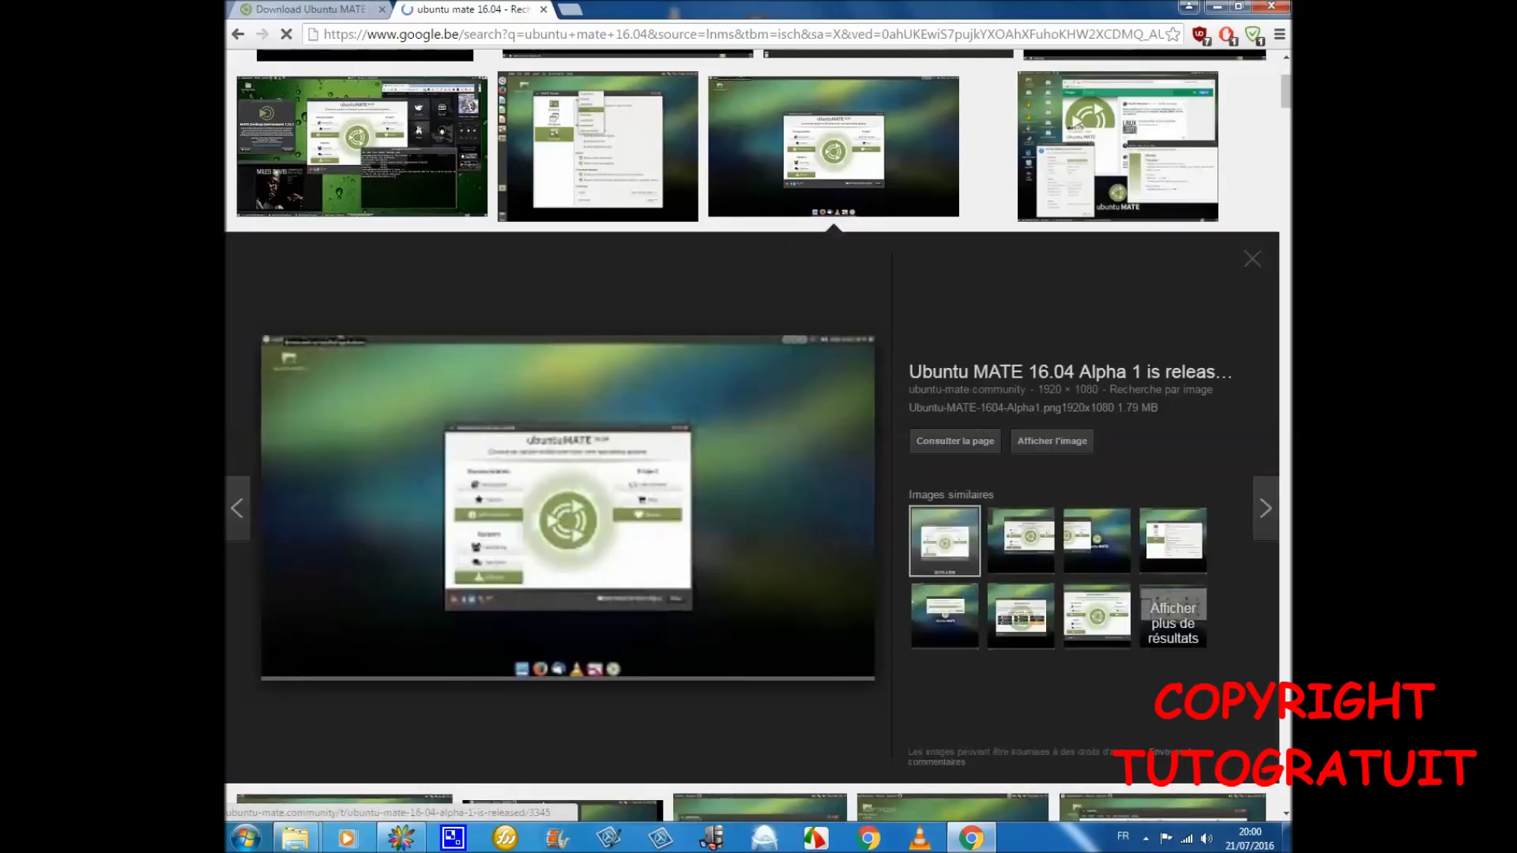
pyautogui.click(1052, 441)
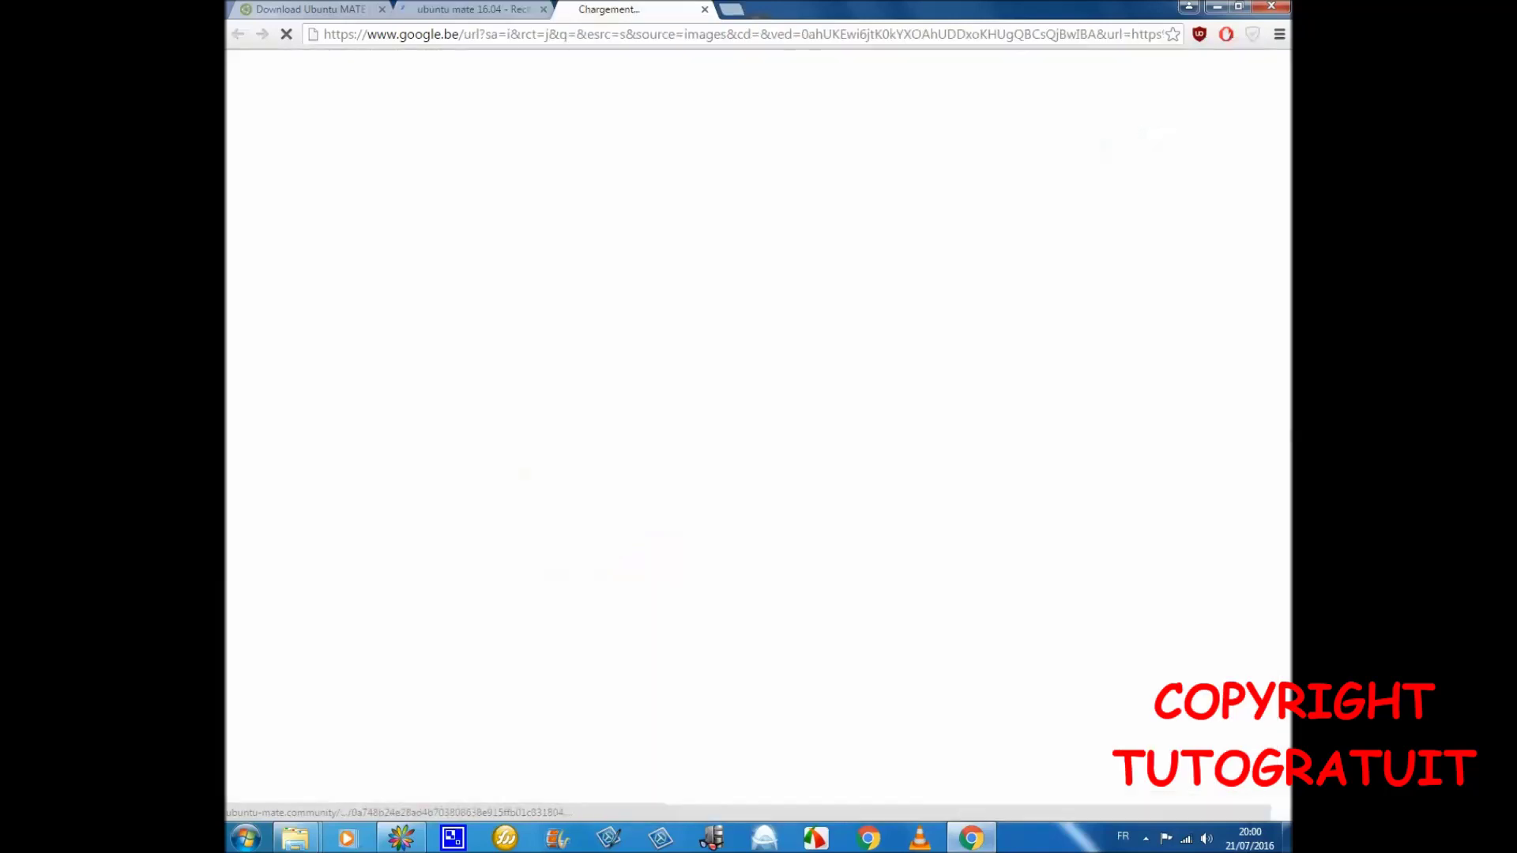